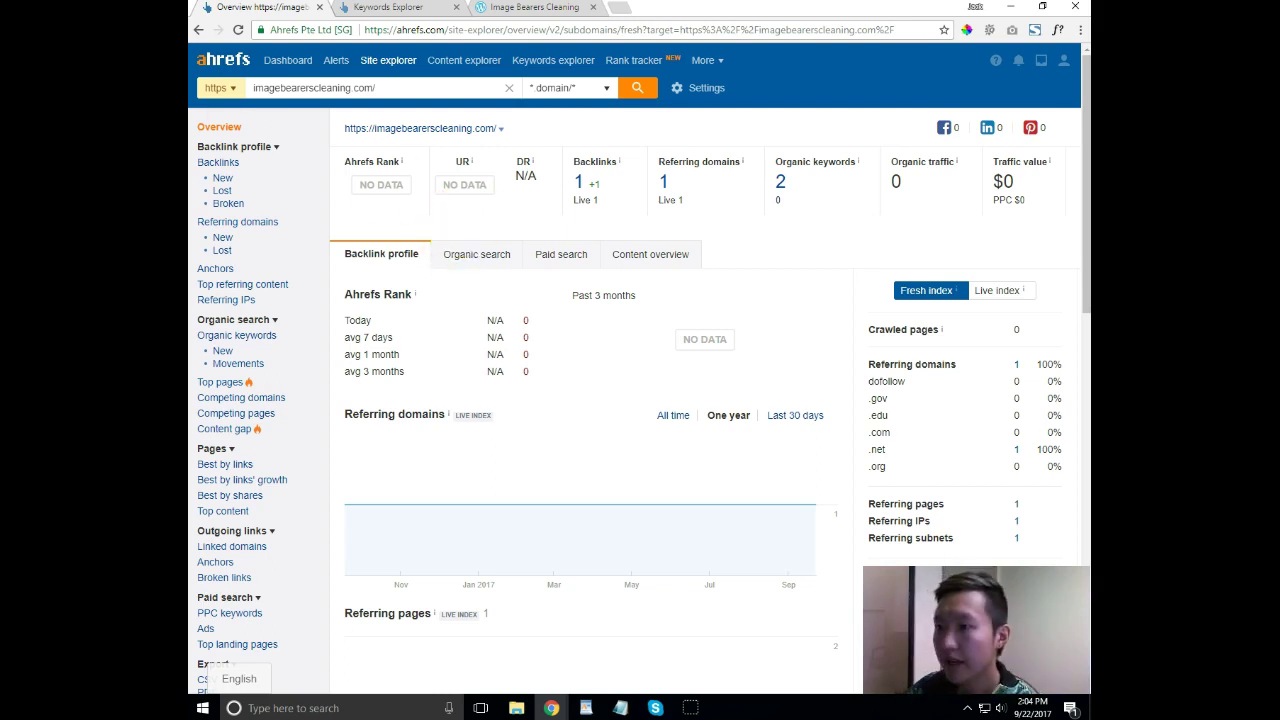
# Set the Site Explorer protocol to http + https for imagebearerscleaning.com and review its backlinks, referring domains and organic keywords metrics
pyautogui.click(218, 88)
pyautogui.click(215, 183)
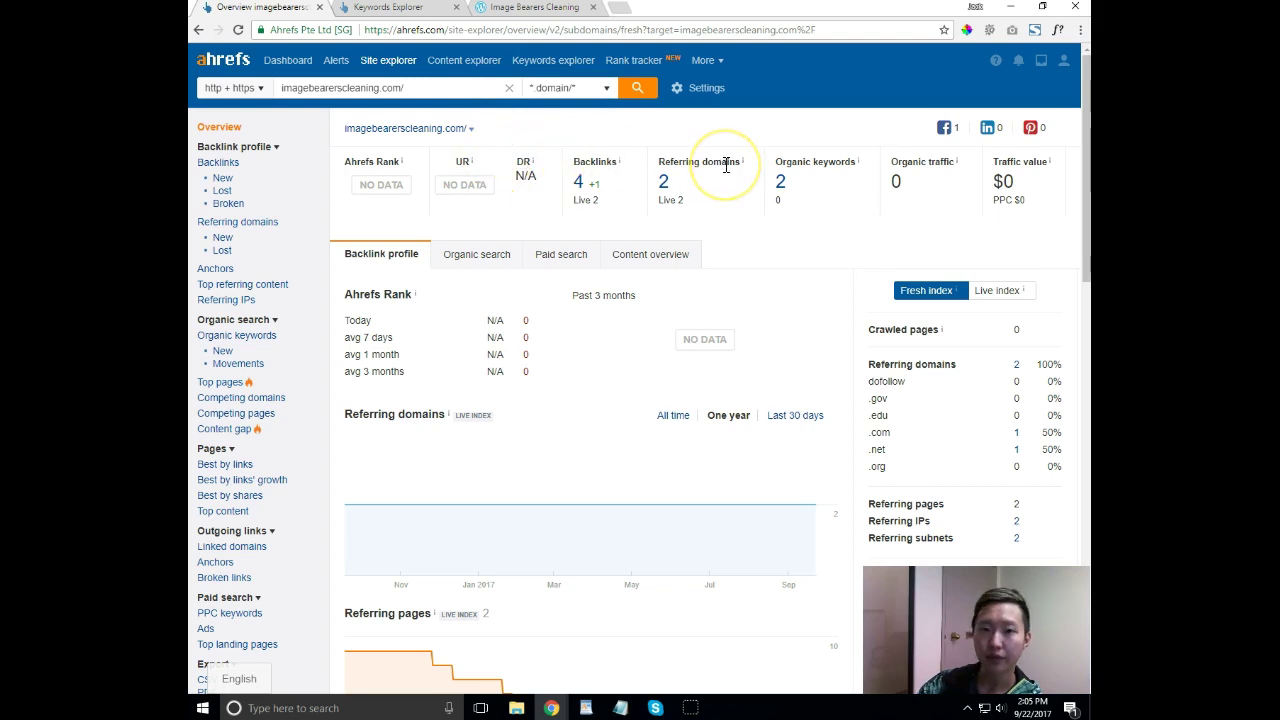
pyautogui.click(666, 184)
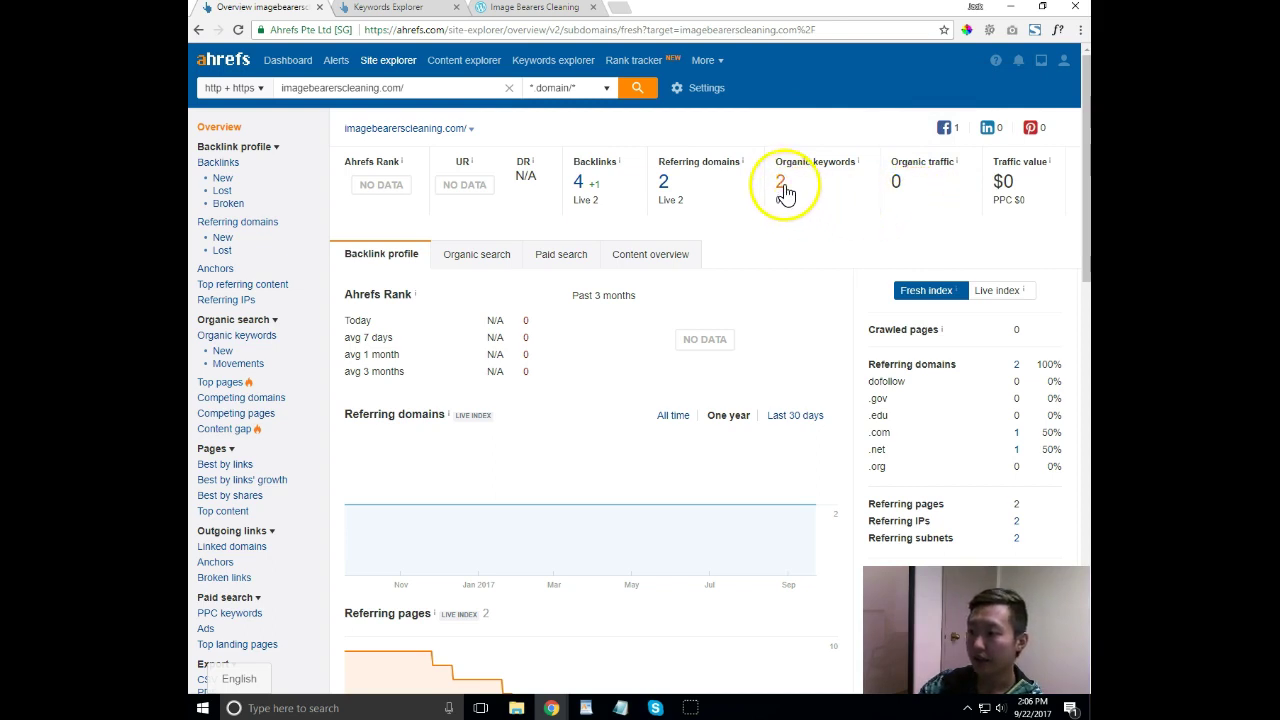
pyautogui.moveTo(857, 162)
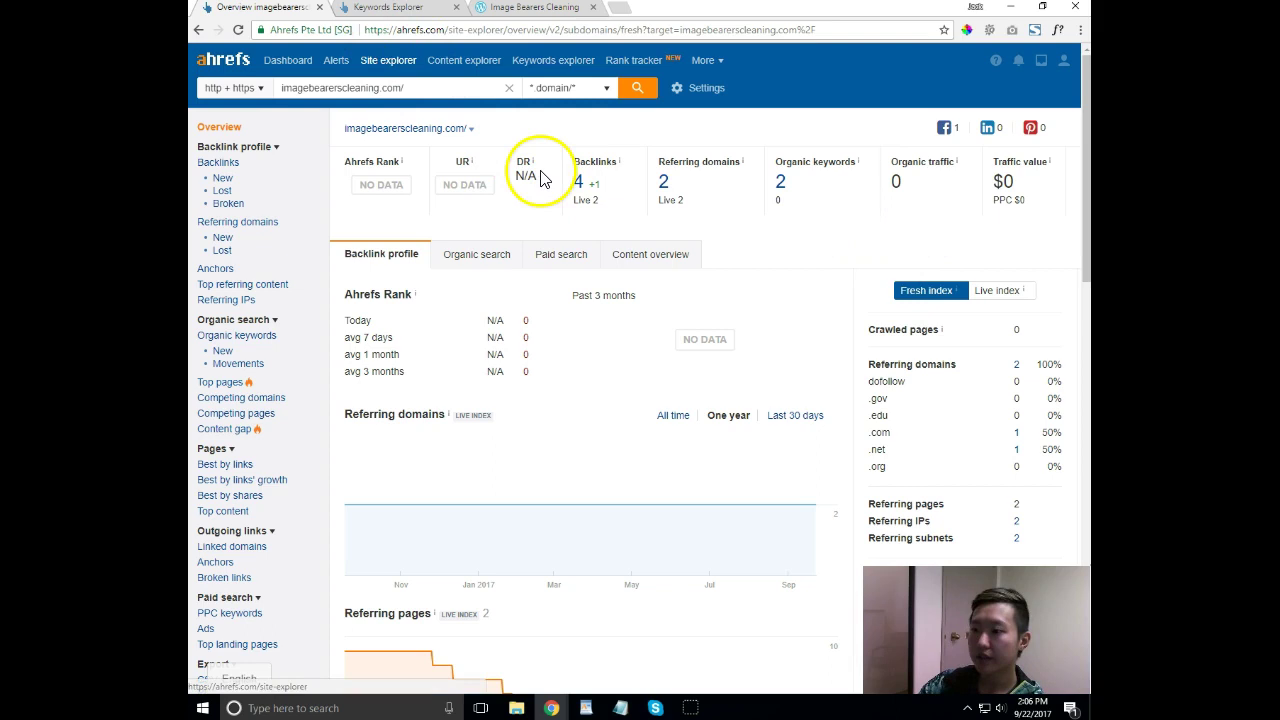
# Switch to the Keywords Explorer results for cleaning colorado springs and review the keyword difficulty, CPC and volume columns
pyautogui.click(404, 12)
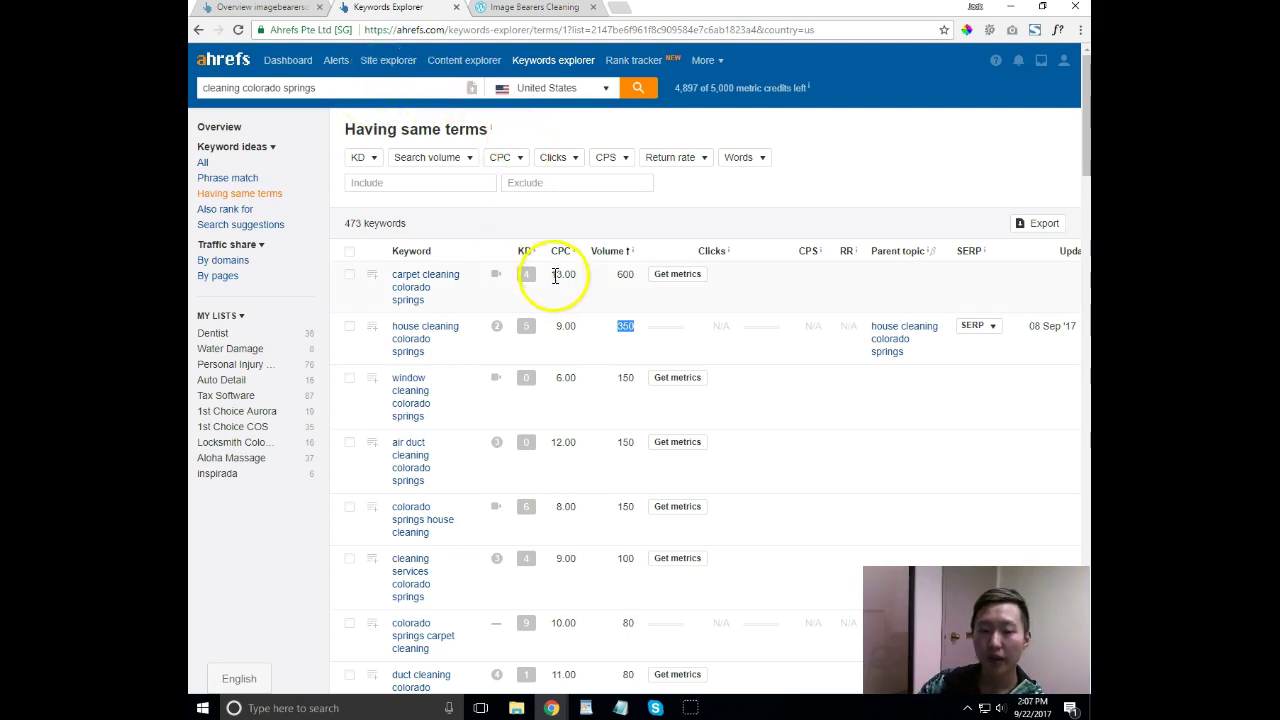
pyautogui.moveTo(532, 252)
pyautogui.scroll(-1, 530, 257)
pyautogui.scroll(-1, 771, 309)
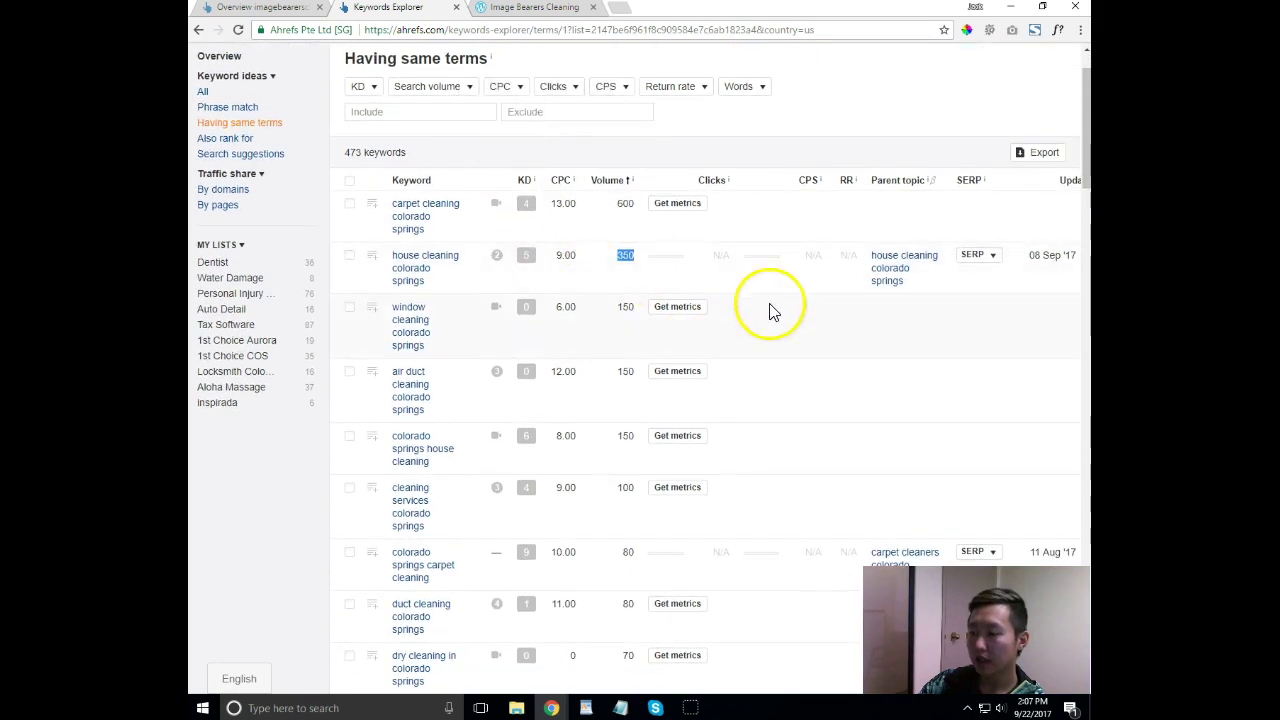
pyautogui.scroll(1, 788, 312)
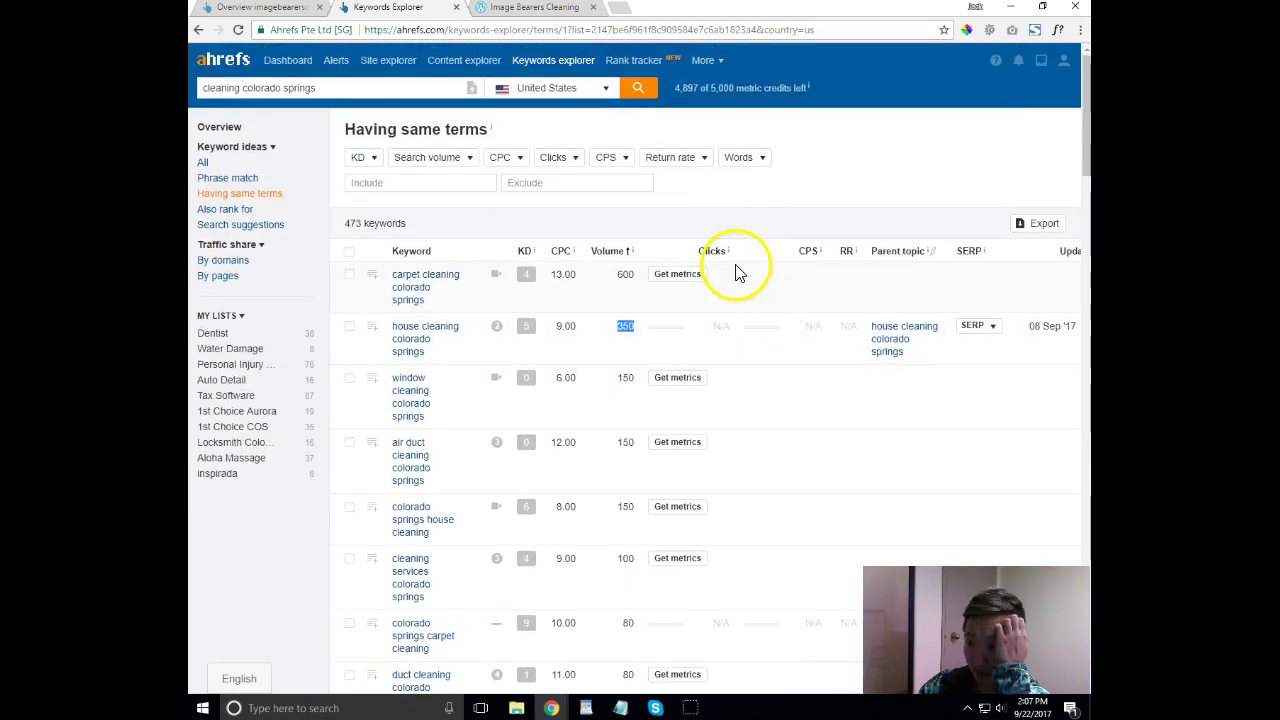
pyautogui.click(728, 216)
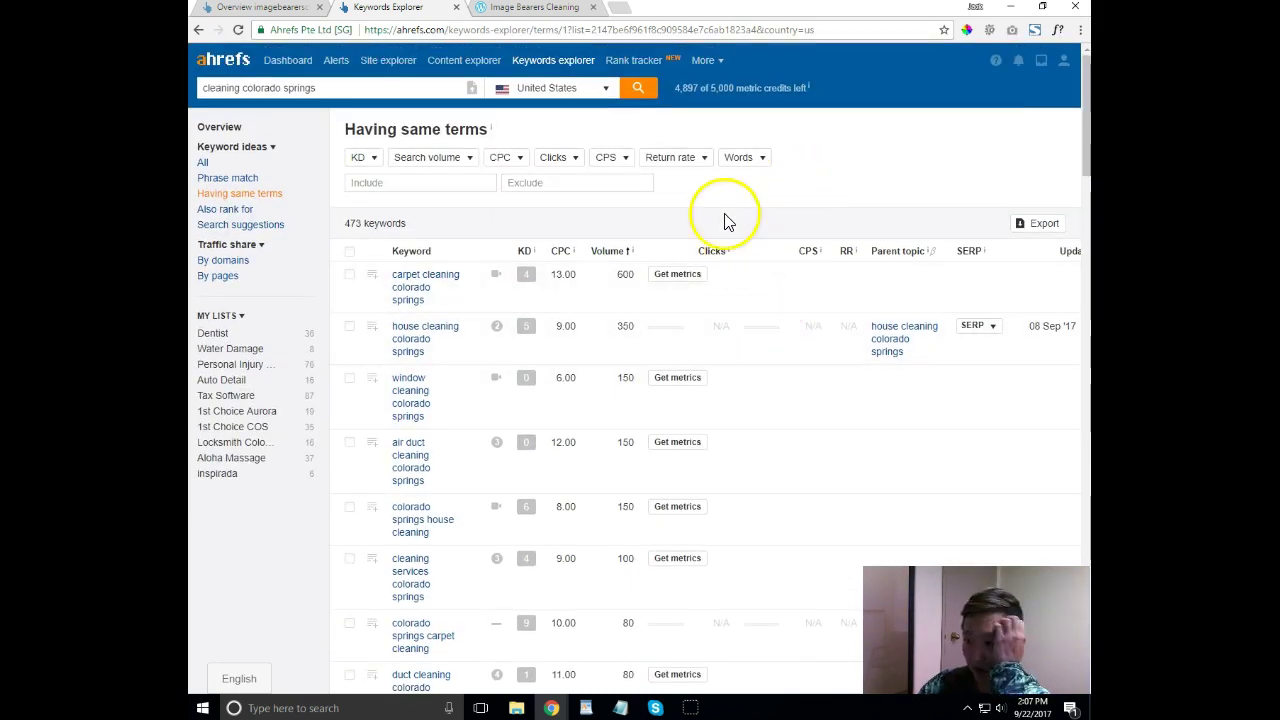
# Highlight the search volume of "house cleaning colorado springs" and check that keyword's SERP features
pyautogui.click(530, 347)
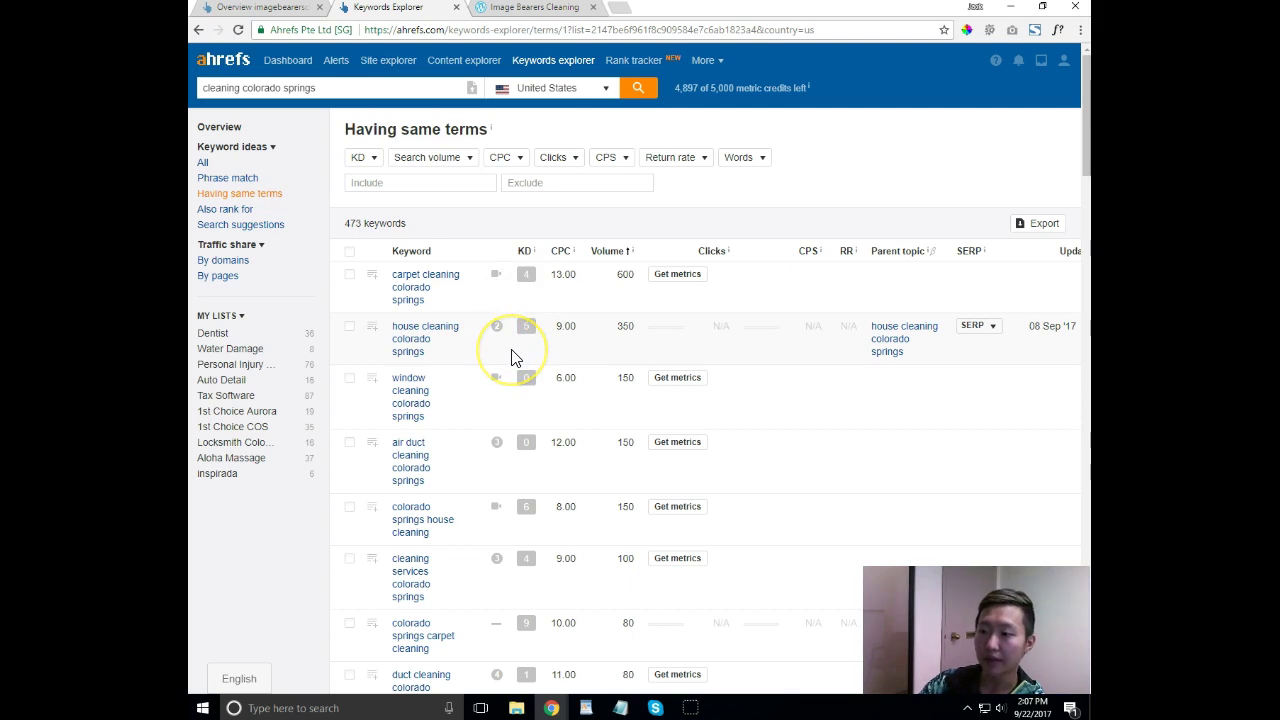
pyautogui.doubleClick(626, 326)
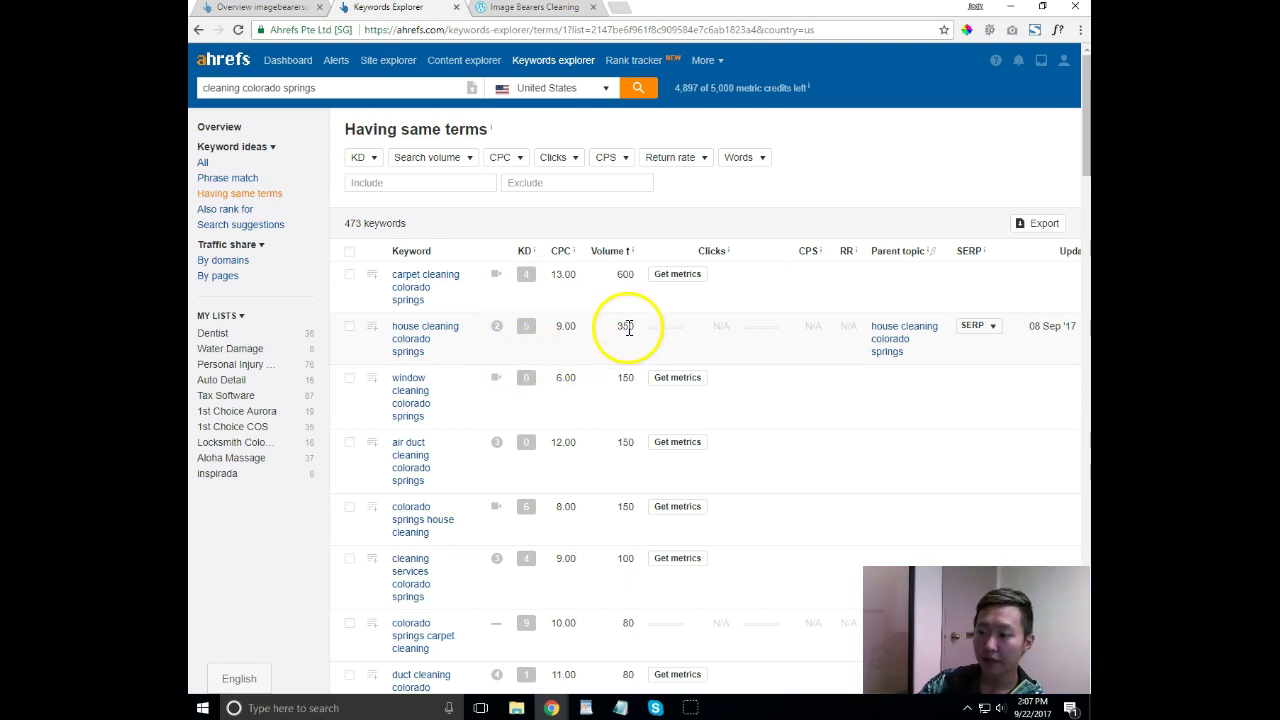
pyautogui.click(636, 334)
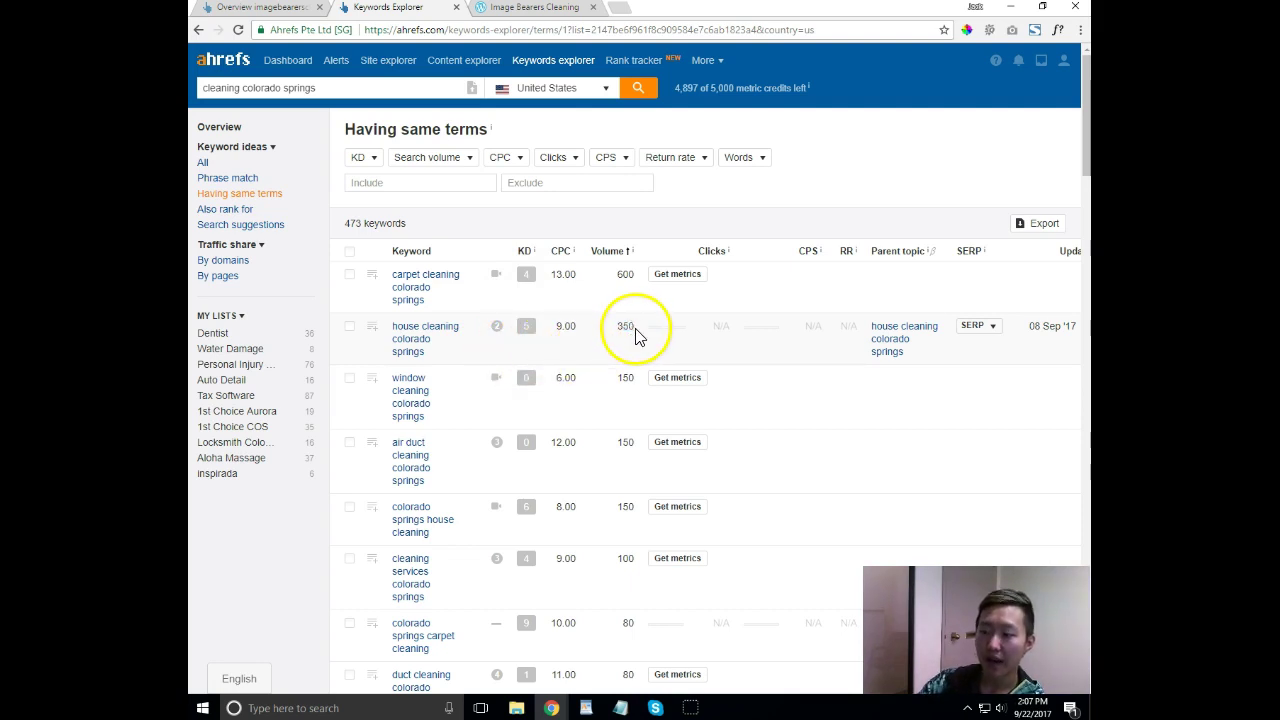
pyautogui.doubleClick(630, 328)
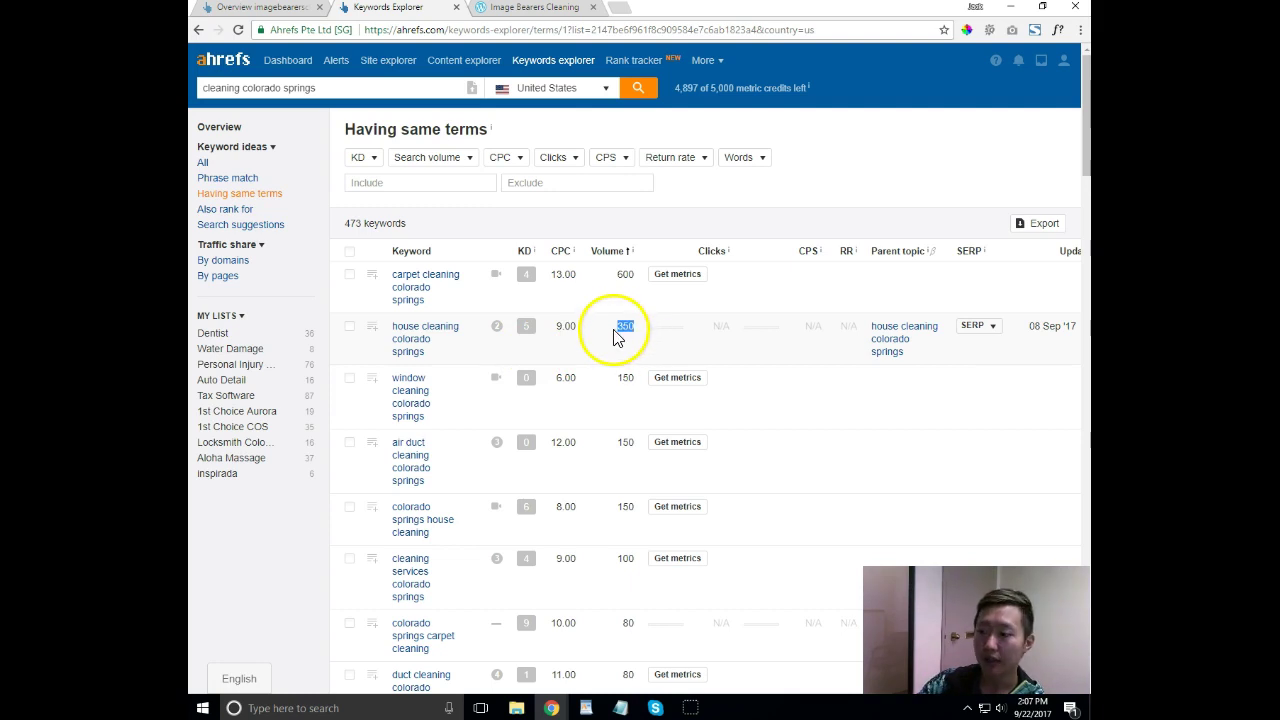
pyautogui.click(614, 336)
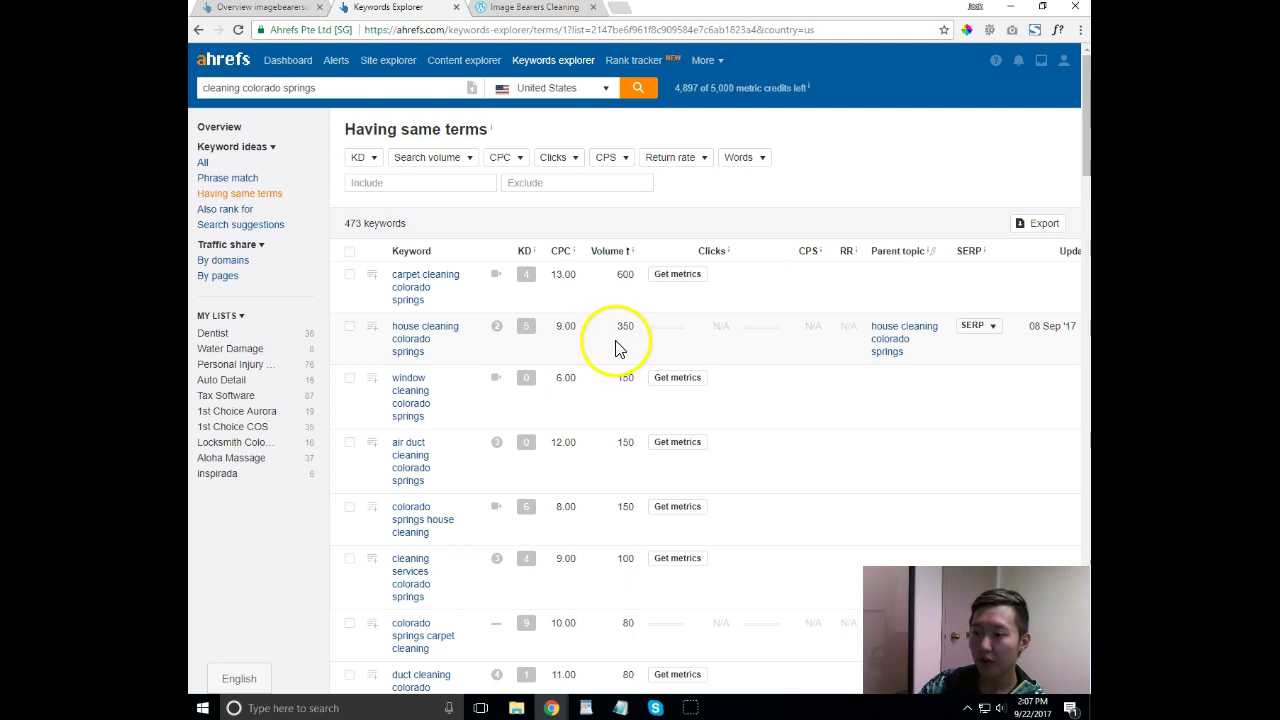
pyautogui.moveTo(490, 345)
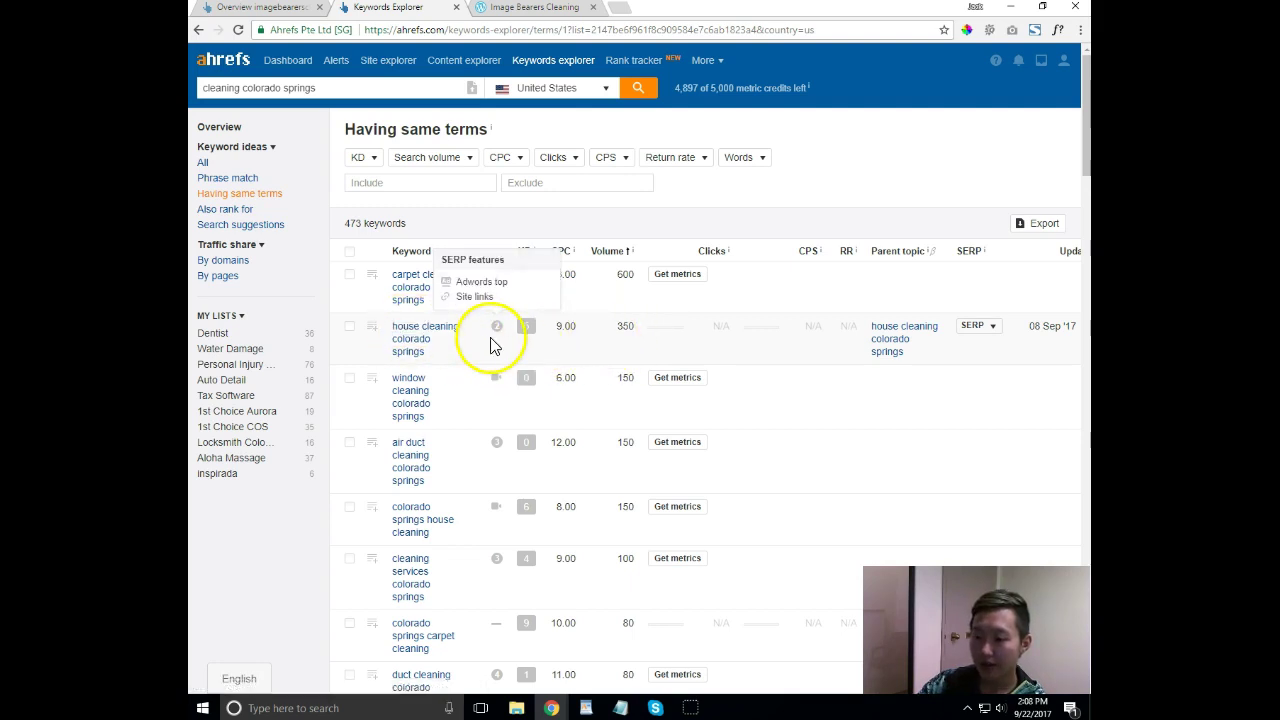
# Examine the same-terms keyword list for cleaning-related searches in Colorado Springs and their monthly volumes, as far as the house cleaning variants
pyautogui.scroll(-1, 490, 345)
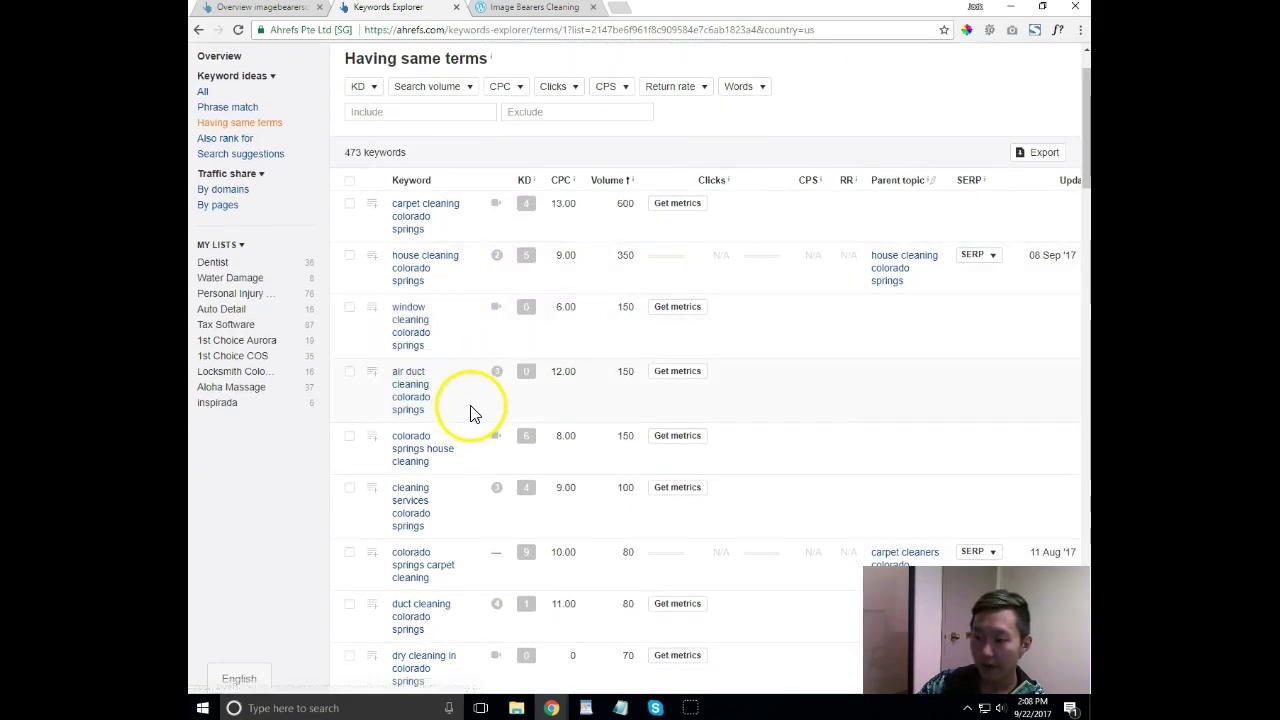
pyautogui.scroll(-1, 474, 413)
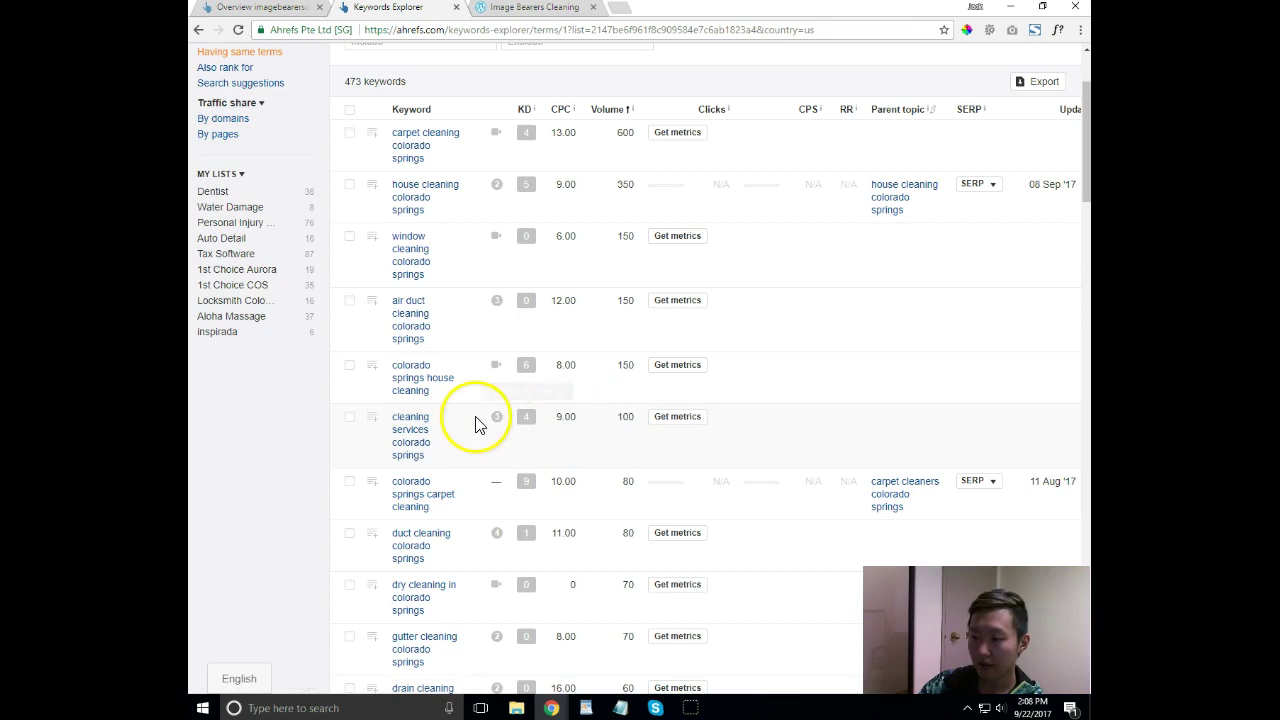
pyautogui.scroll(-1, 462, 425)
pyautogui.scroll(3, 491, 441)
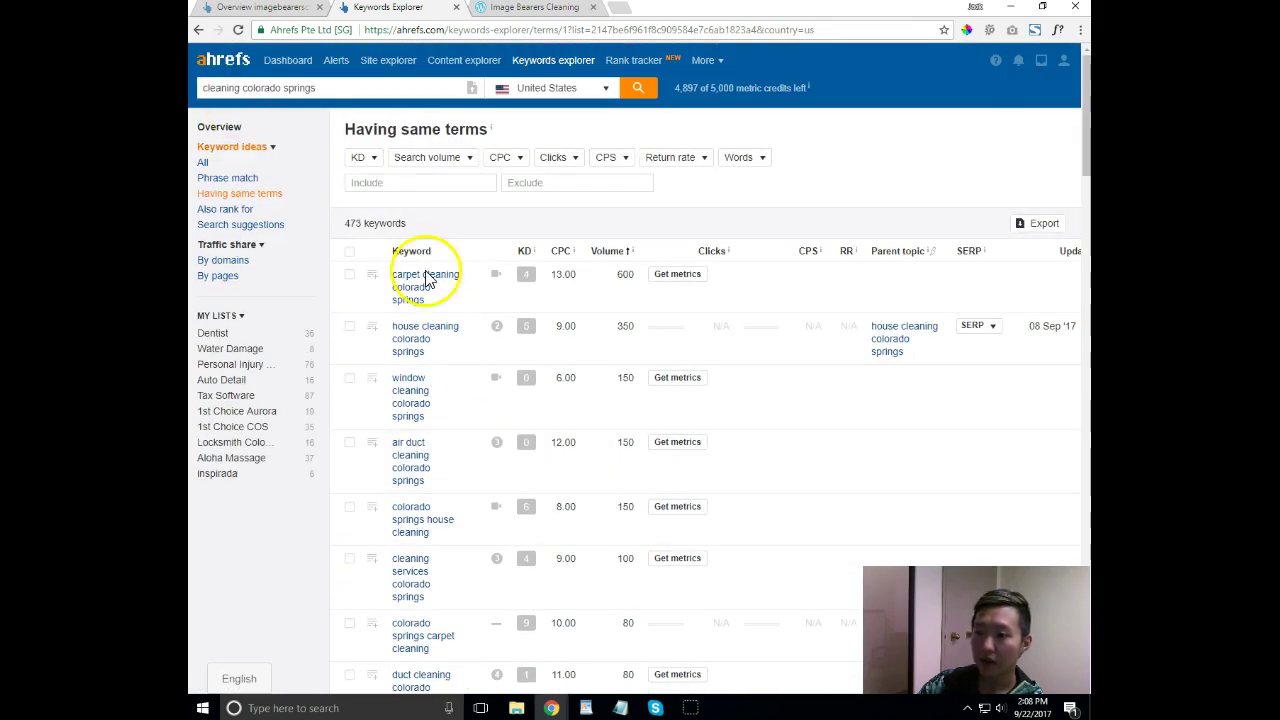
pyautogui.scroll(-4, 463, 400)
pyautogui.scroll(-3, 485, 378)
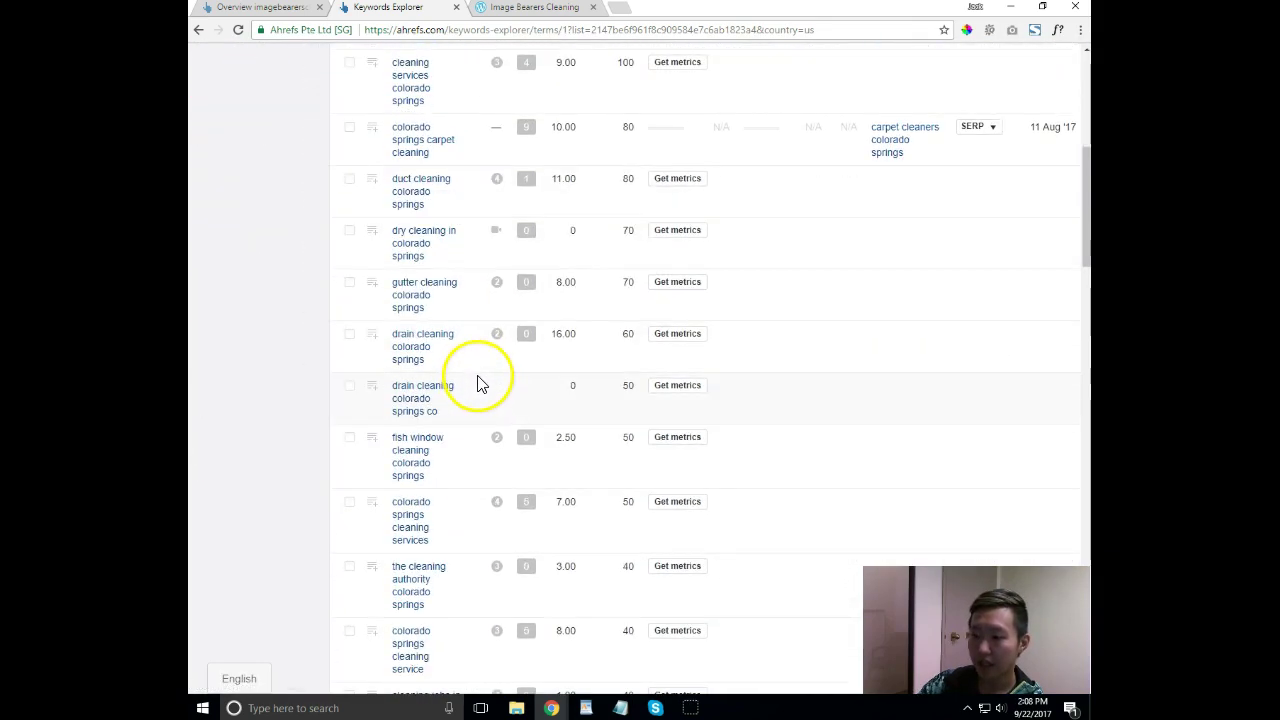
pyautogui.scroll(-4, 485, 430)
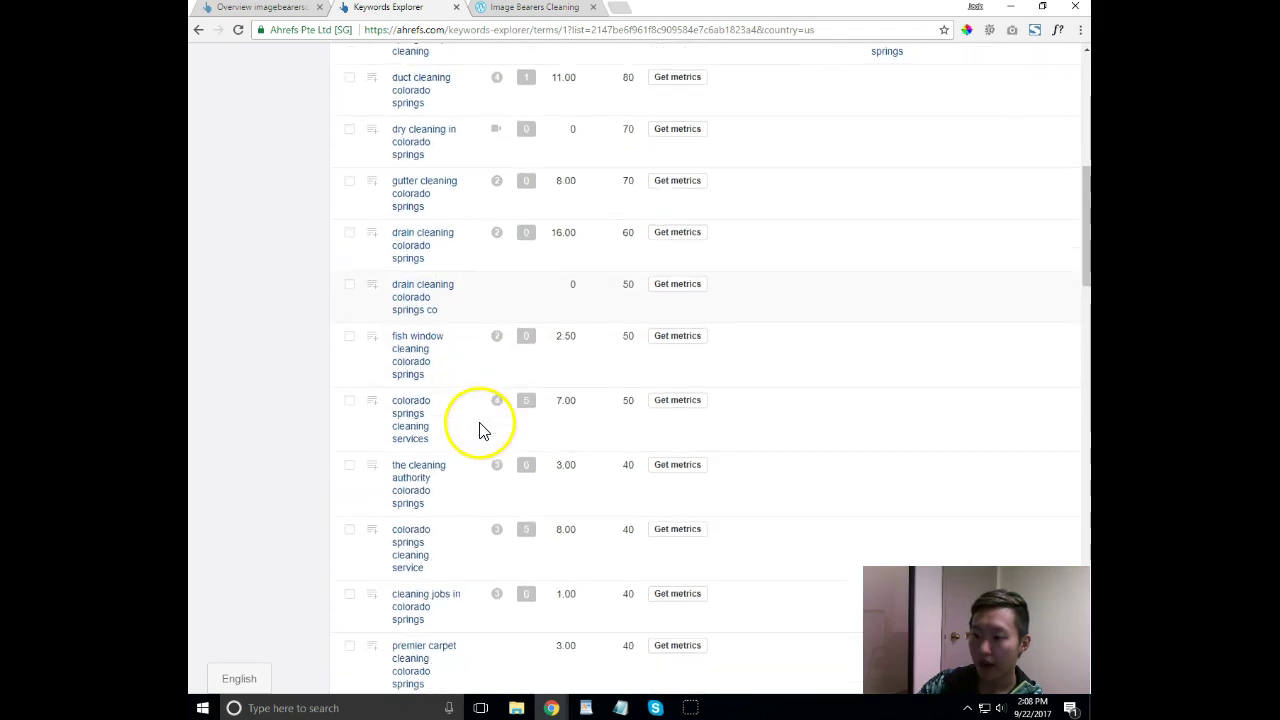
pyautogui.scroll(-2, 480, 428)
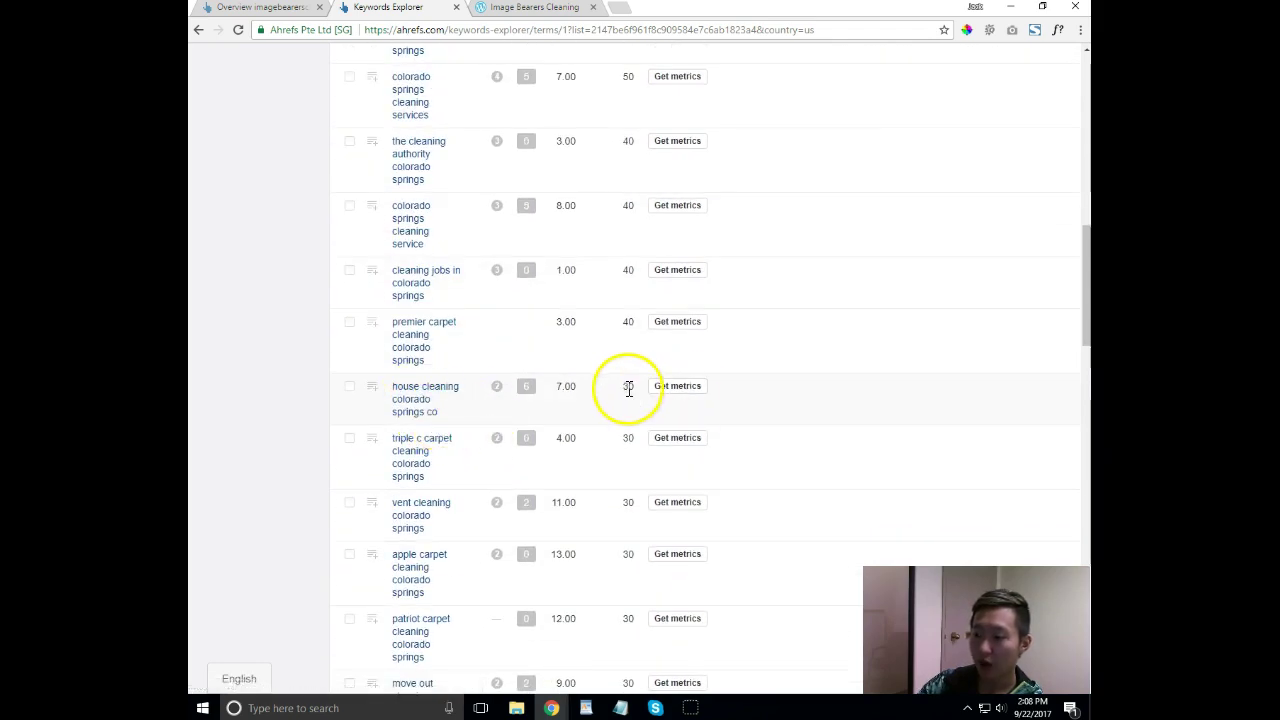
pyautogui.scroll(-2, 585, 416)
pyautogui.scroll(20, 586, 420)
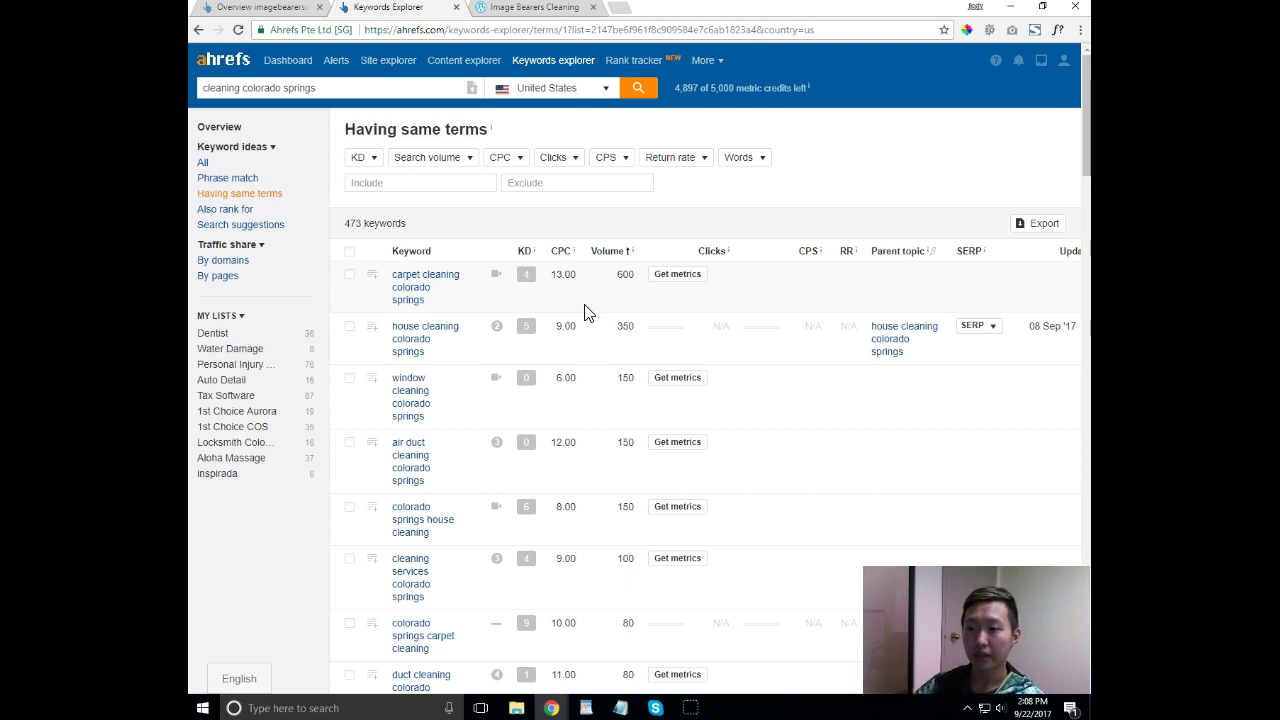
# Look through the lower-volume long-tail keywords further down the list, such as home cleaning services and cleaning companies, and return to the start
pyautogui.scroll(-1, 463, 366)
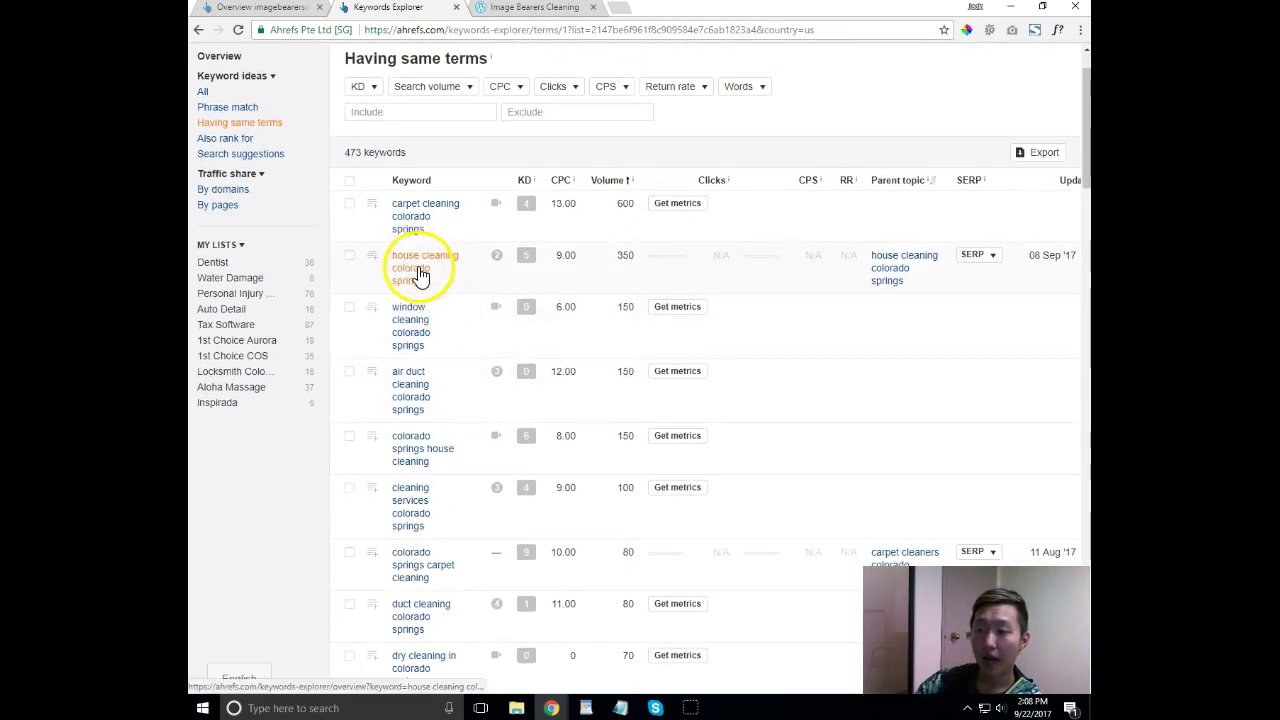
pyautogui.scroll(1, 465, 290)
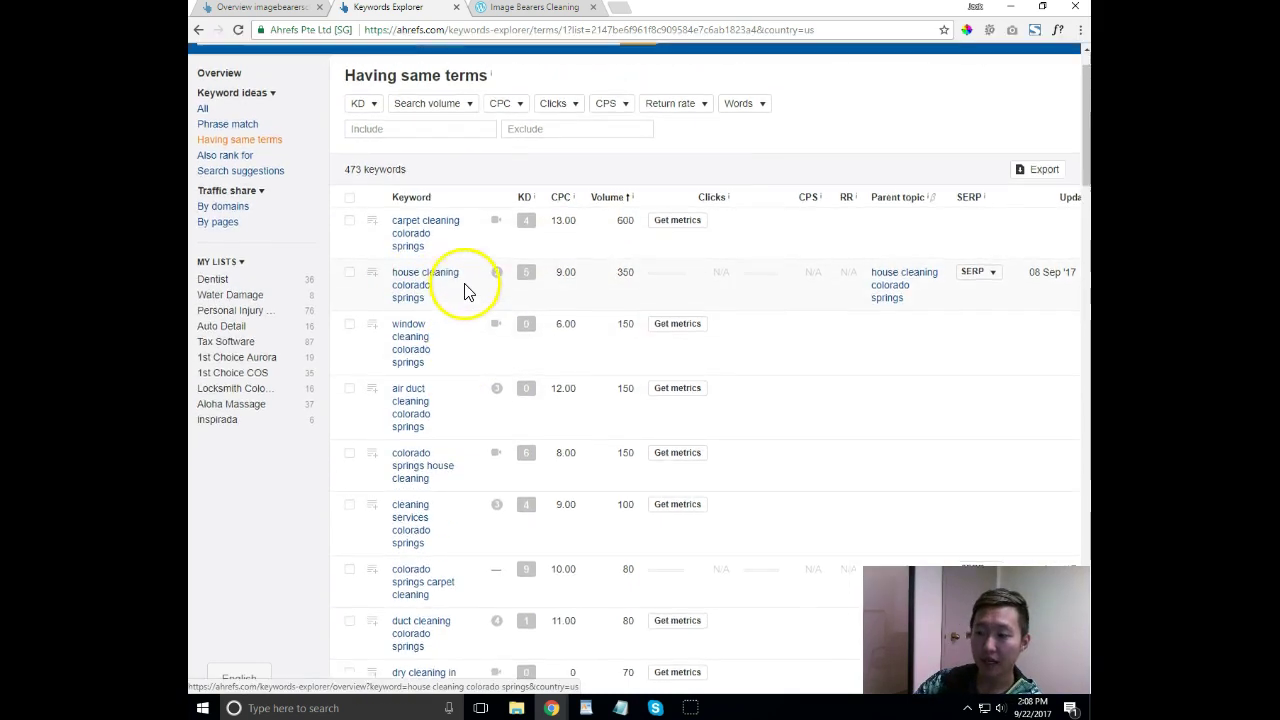
pyautogui.scroll(1, 470, 405)
pyautogui.scroll(-9, 470, 410)
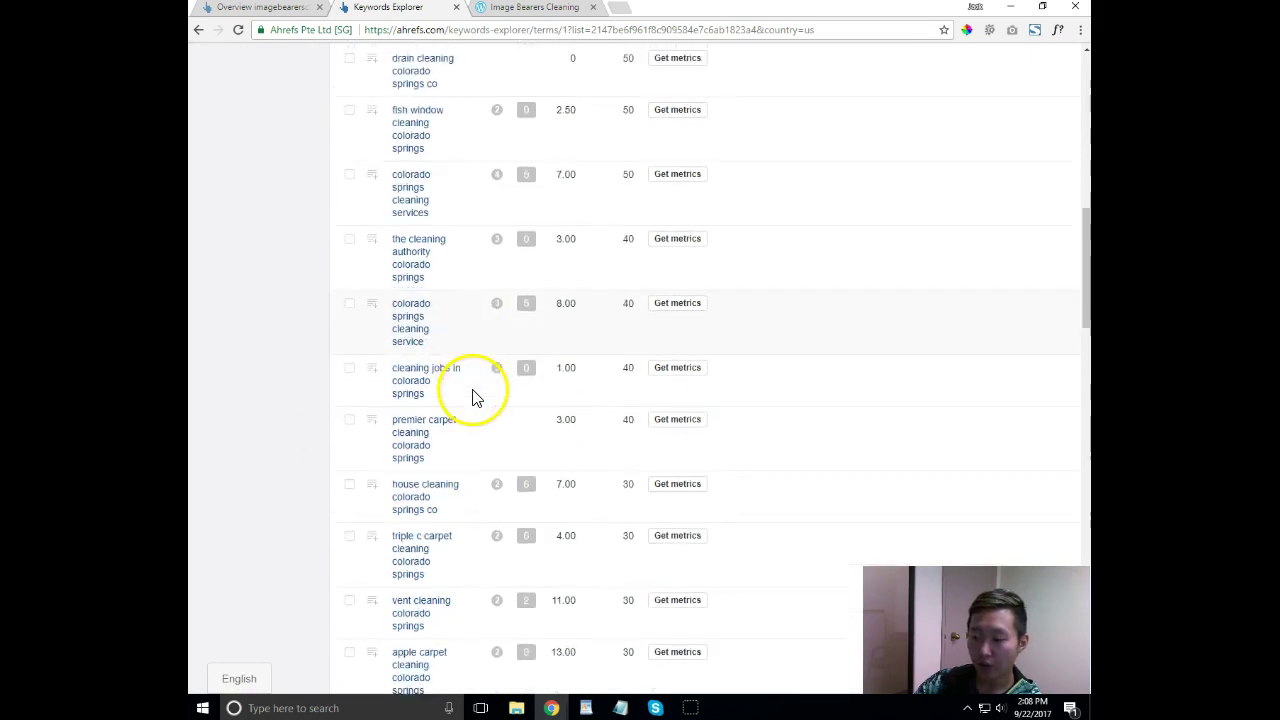
pyautogui.scroll(-6, 475, 397)
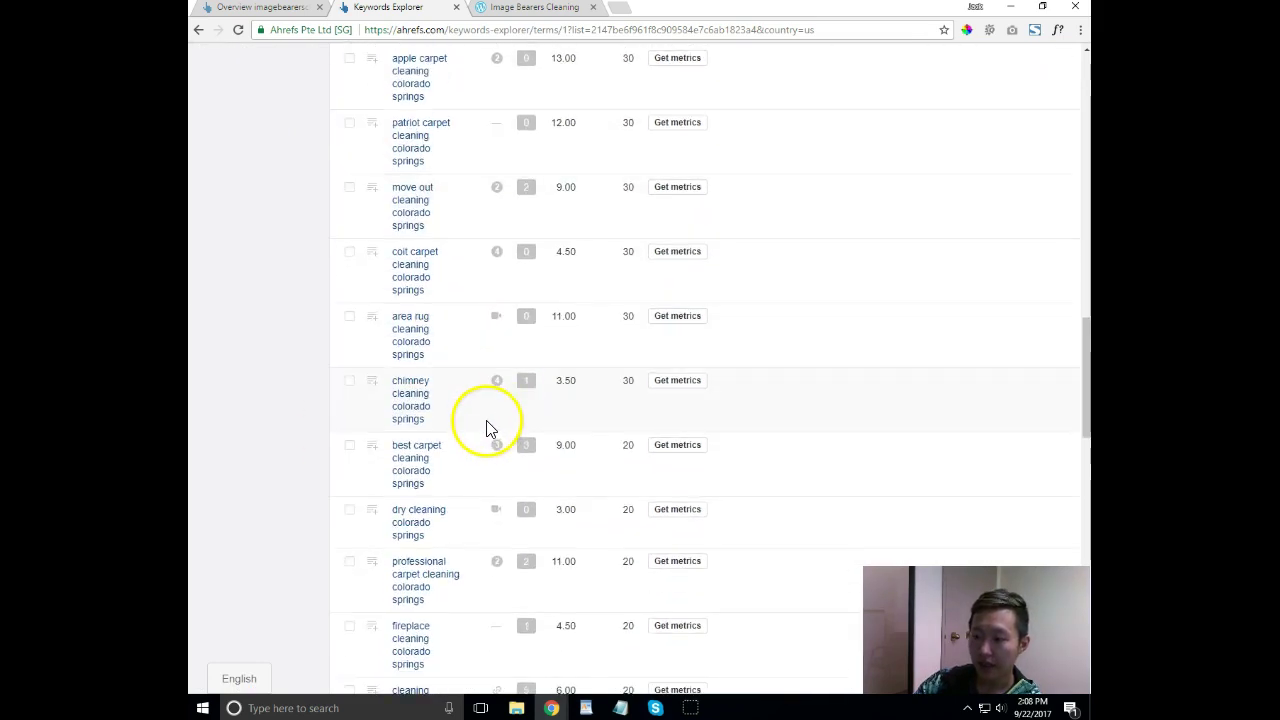
pyautogui.scroll(-6, 488, 428)
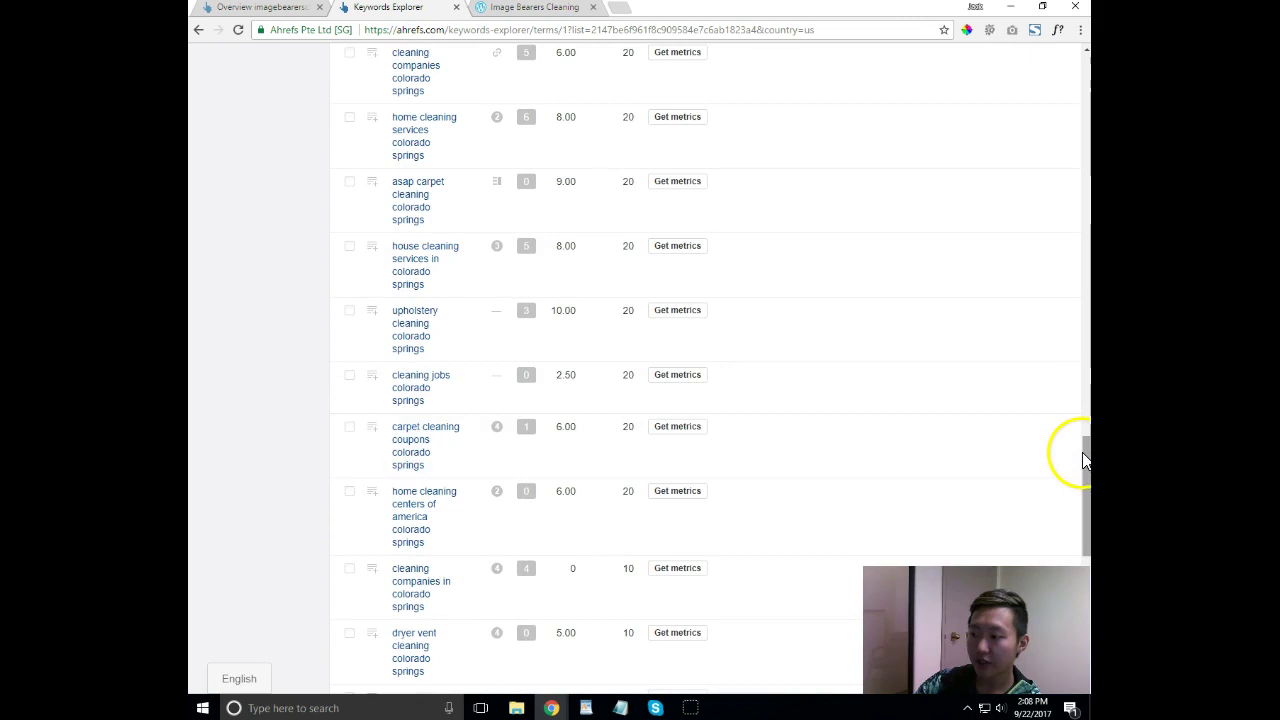
pyautogui.moveTo(1083, 460); pyautogui.dragTo(1085, 70)
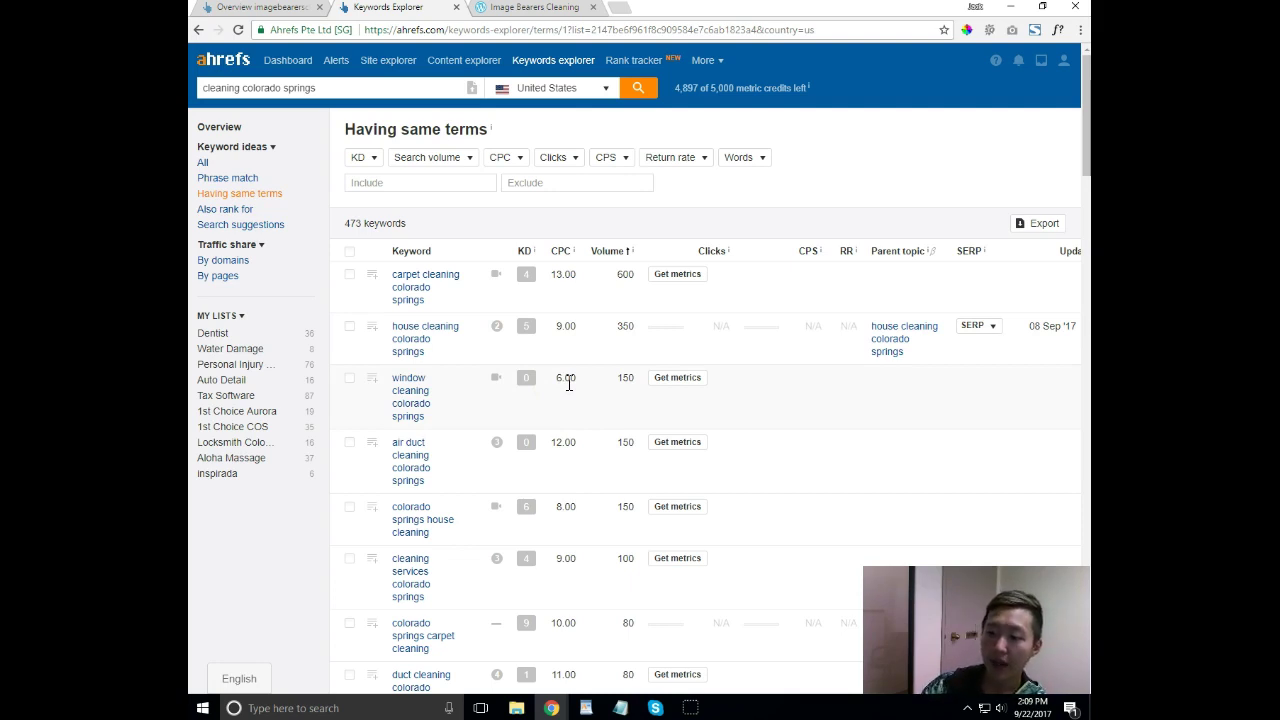
# Highlight the volume of "house cleaning colorado springs" again and compare it with the volumes of the related keywords
pyautogui.doubleClick(625, 326)
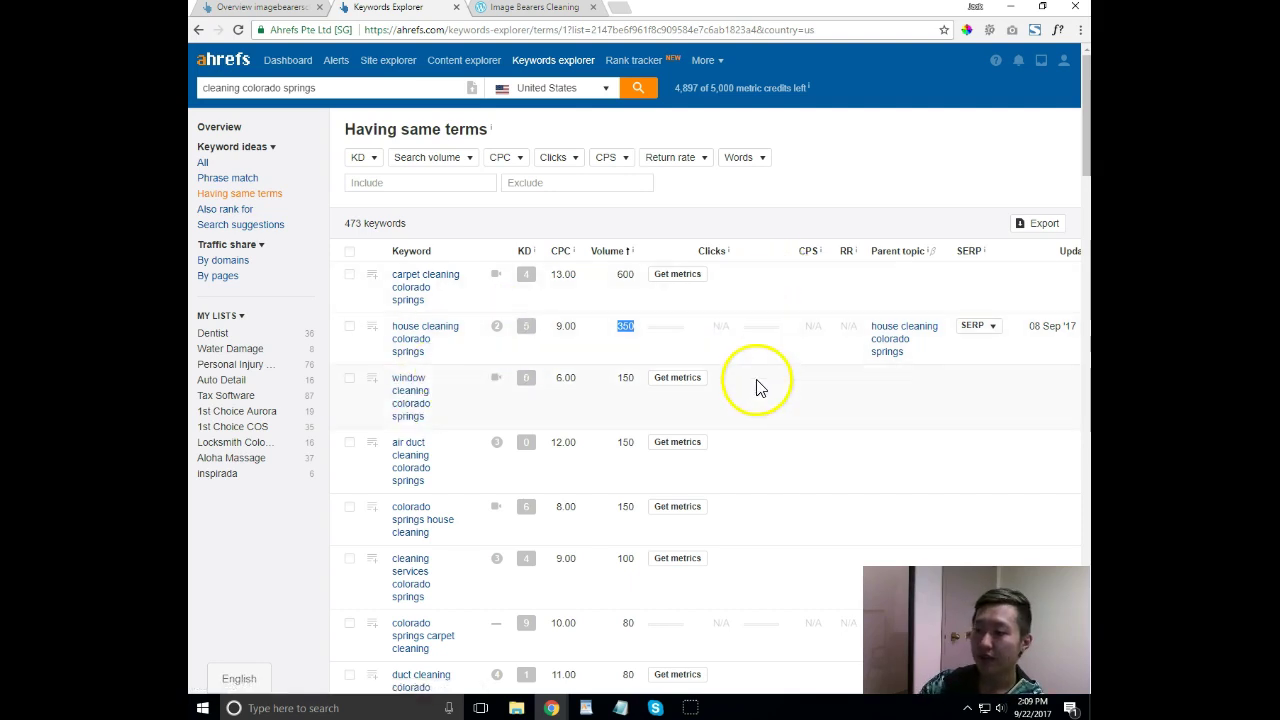
pyautogui.scroll(-4, 760, 380)
pyautogui.scroll(3, 760, 380)
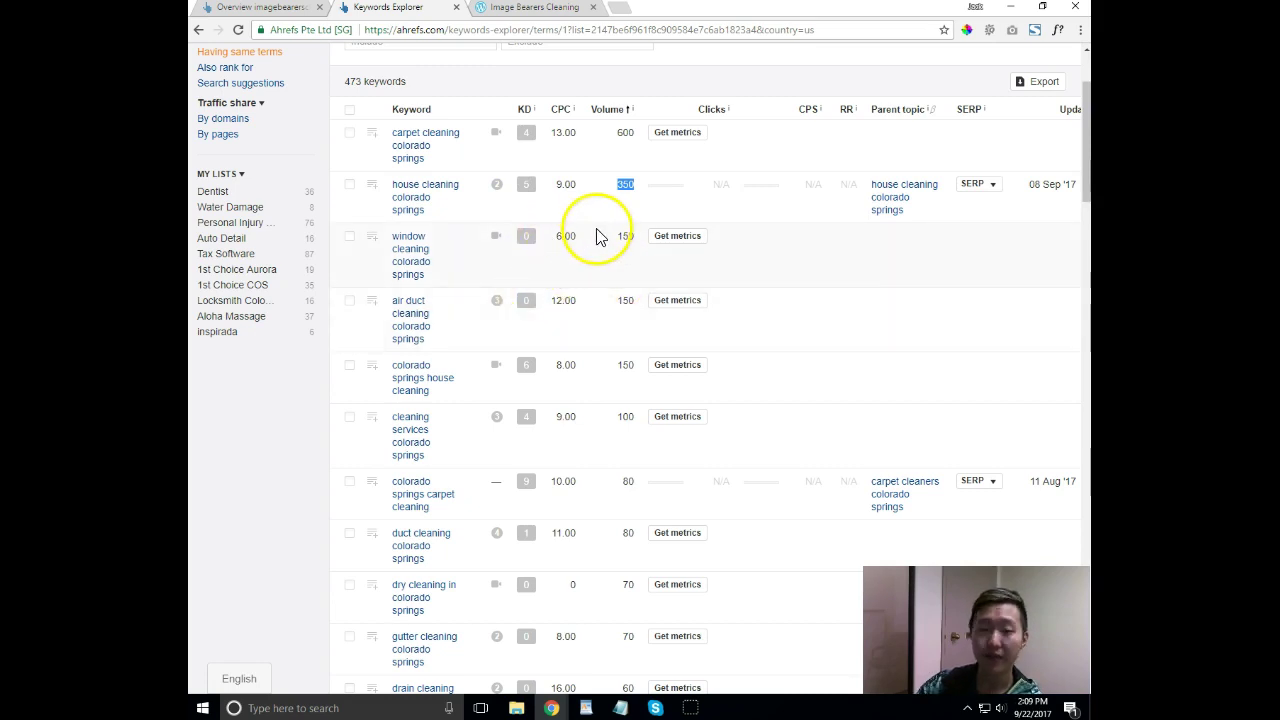
pyautogui.scroll(2, 597, 270)
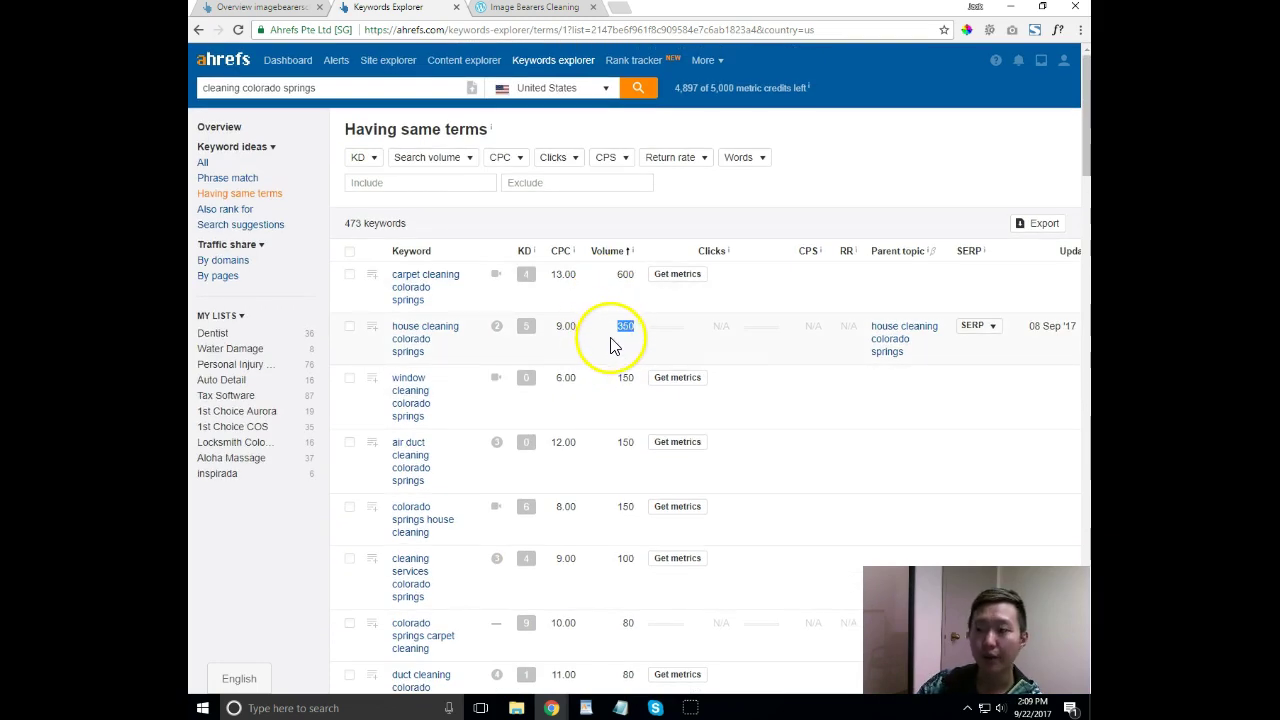
pyautogui.scroll(-2, 620, 360)
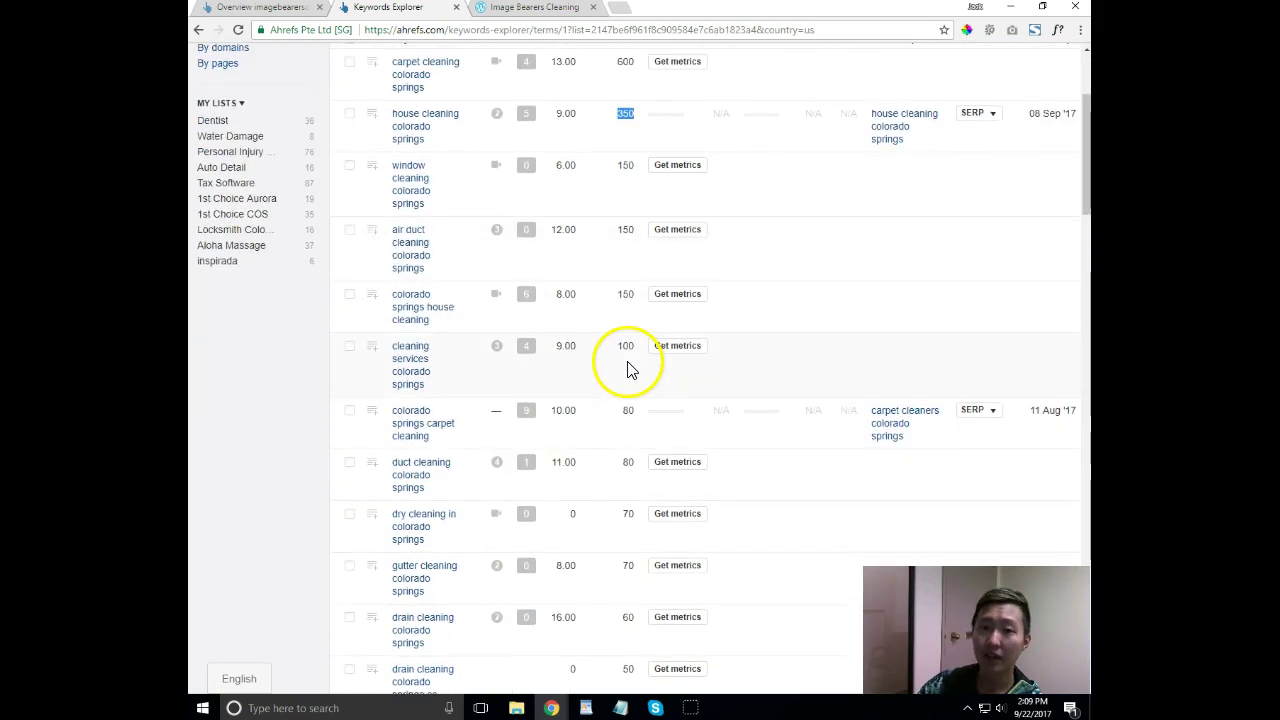
pyautogui.scroll(2, 626, 370)
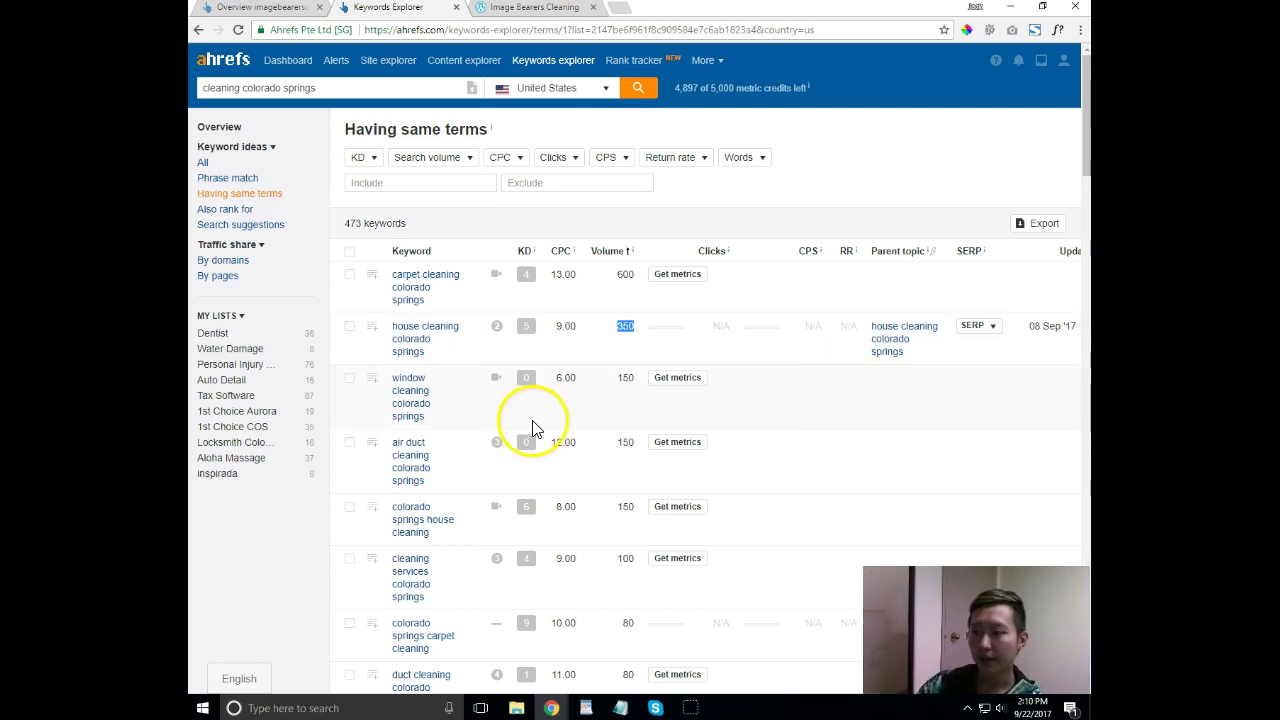
# Switch to the Image Bearers Cleaning website and examine its welcome page, highlighting the heading "Residential and Commercial Cleaning Service"
pyautogui.click(527, 8)
pyautogui.scroll(-3, 551, 200)
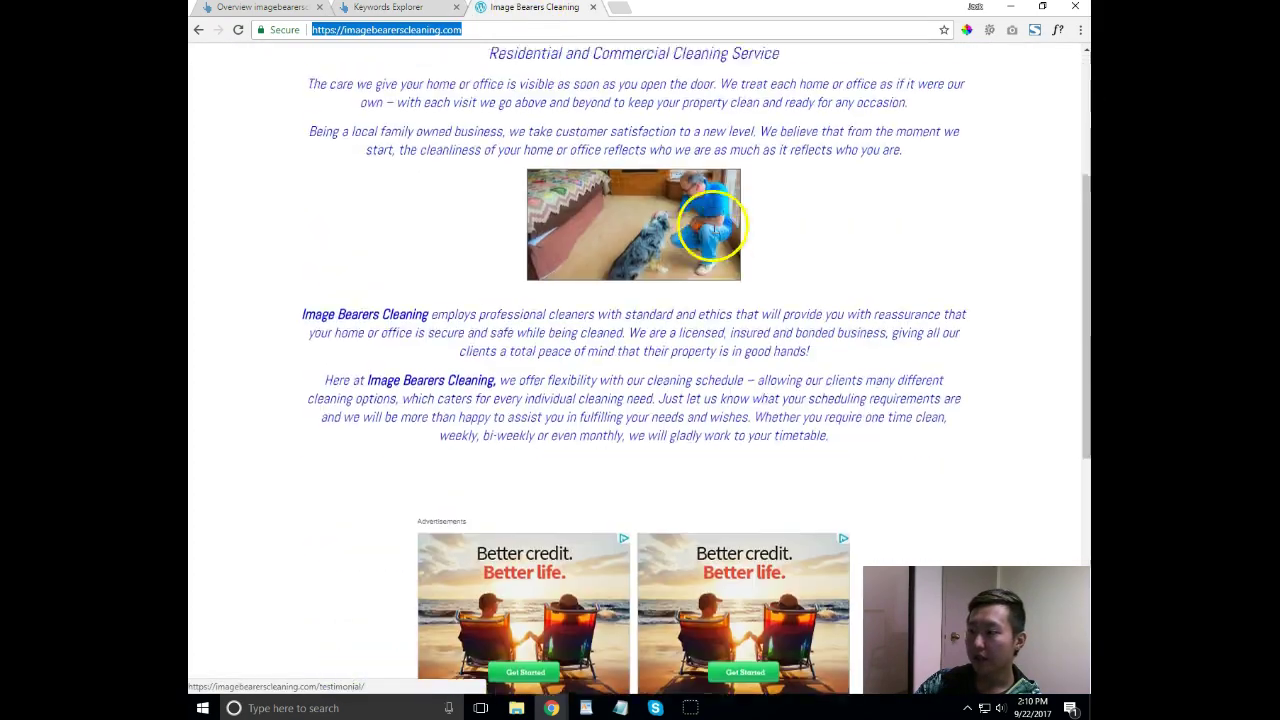
pyautogui.scroll(-4, 829, 337)
pyautogui.scroll(8, 903, 352)
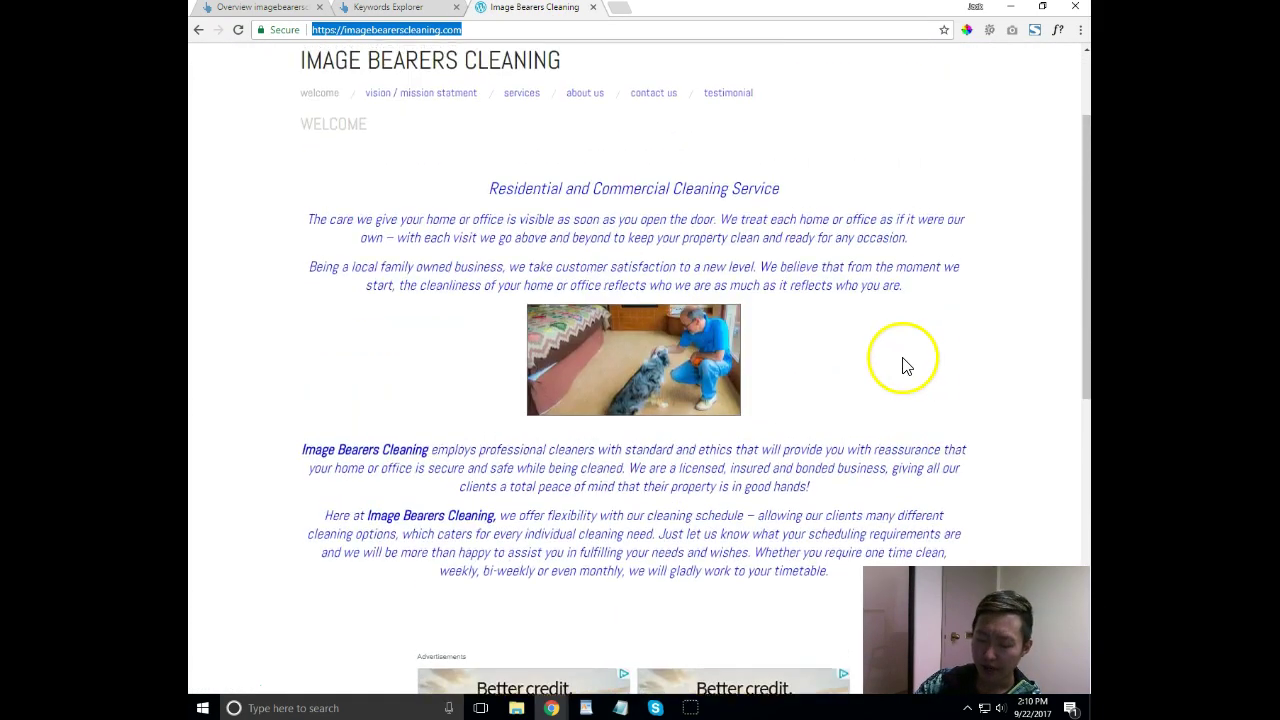
pyautogui.tripleClick(737, 324)
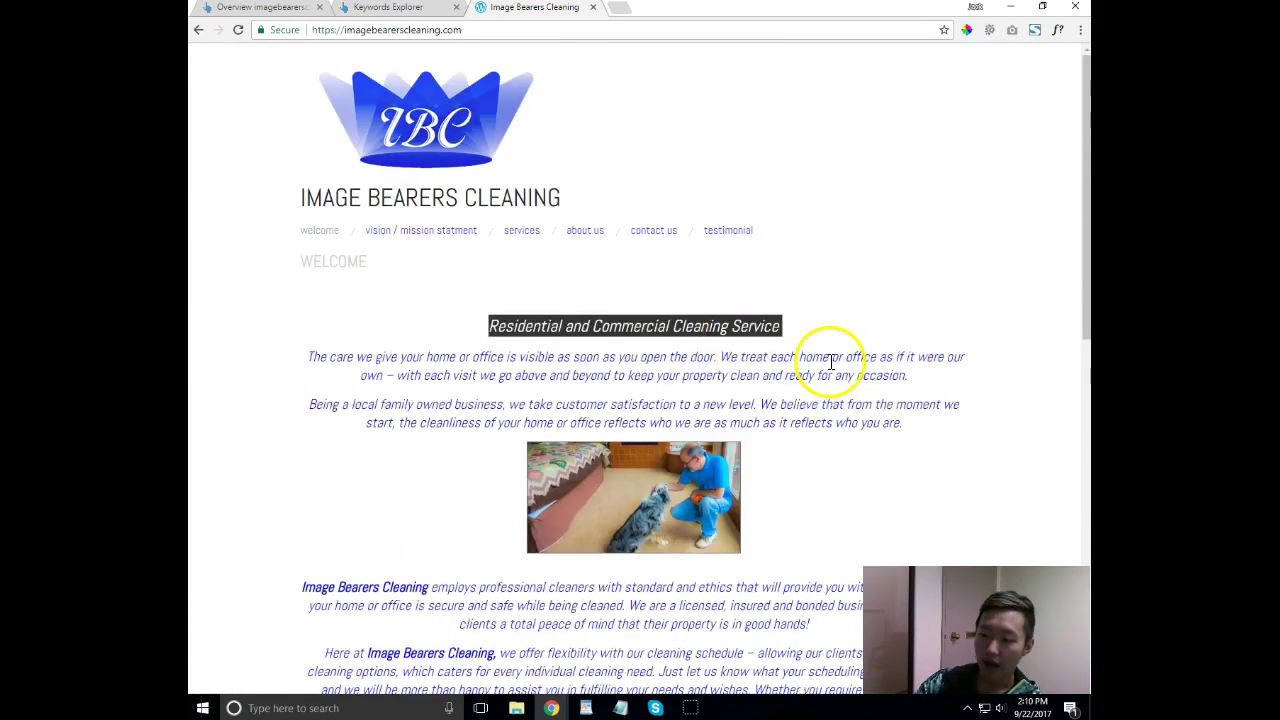
pyautogui.click(832, 356)
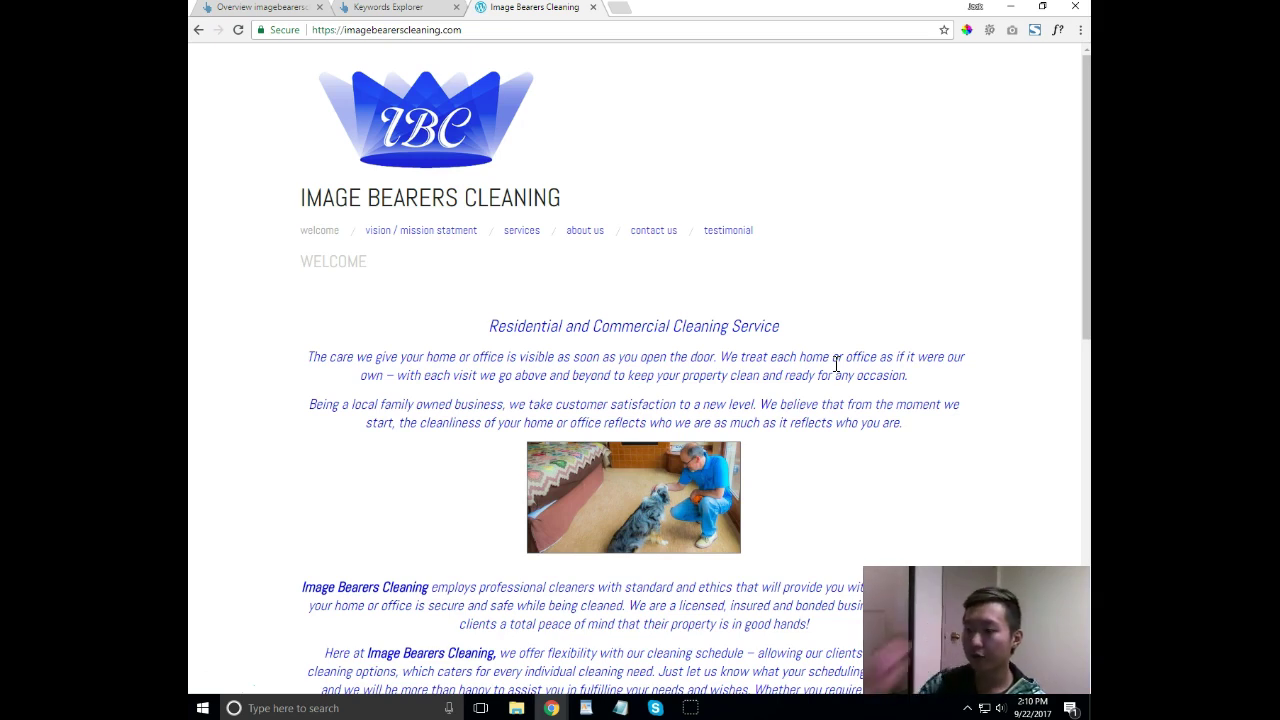
# Look over the rest of the welcome page and open the site's vision / mission statement page
pyautogui.scroll(-5, 877, 386)
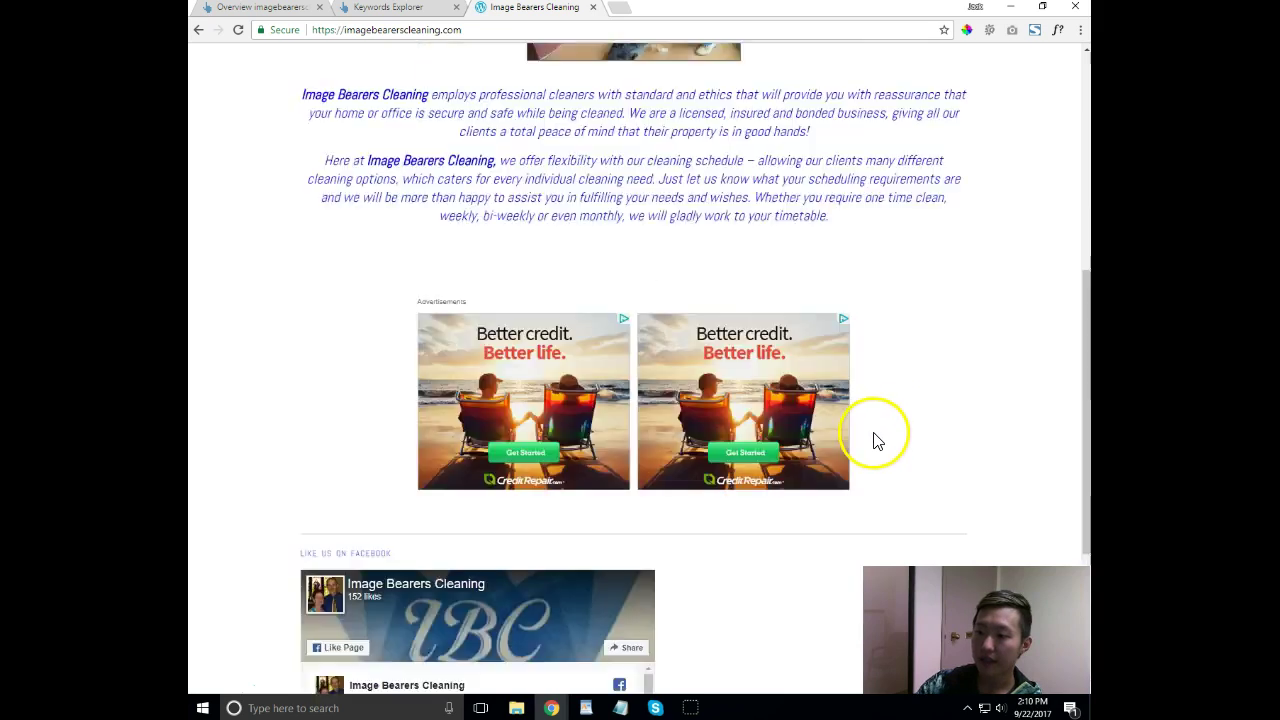
pyautogui.scroll(5, 875, 435)
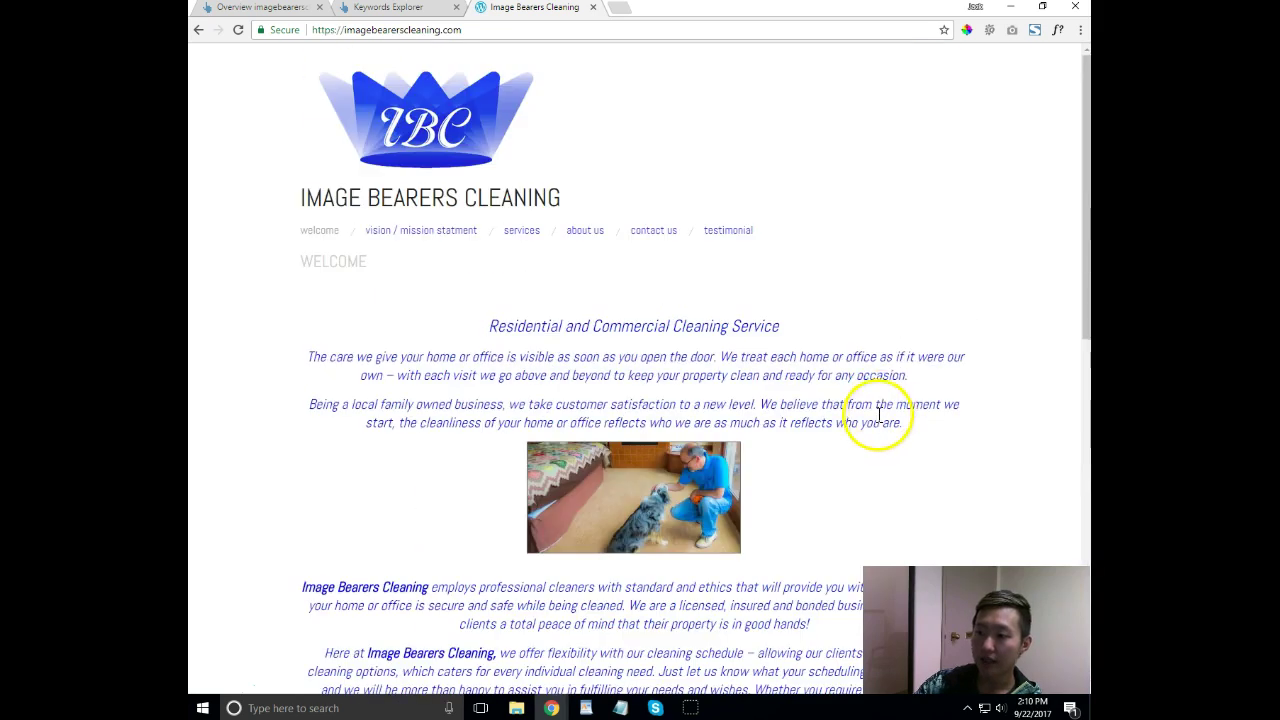
pyautogui.click(388, 231)
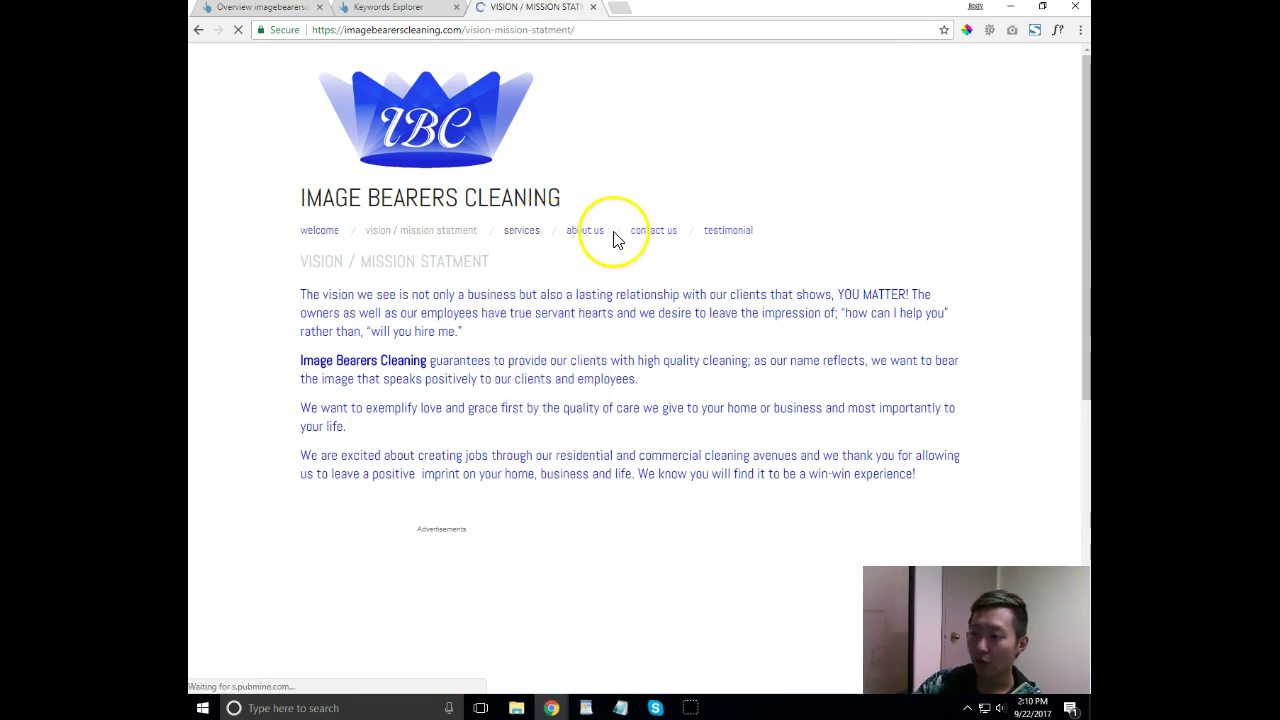
# Open the About Us page and look through the owners' story about starting the cleaning business
pyautogui.click(586, 232)
pyautogui.scroll(-1, 595, 280)
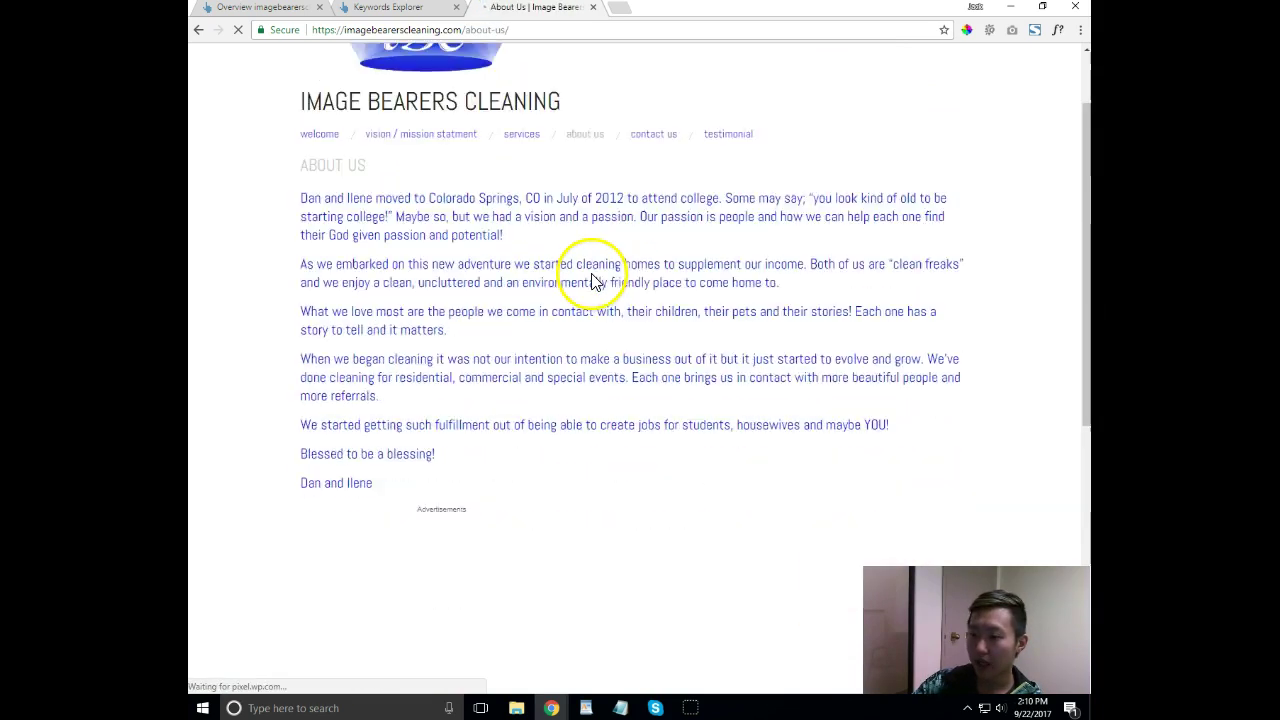
pyautogui.scroll(-2, 591, 277)
pyautogui.scroll(3, 491, 289)
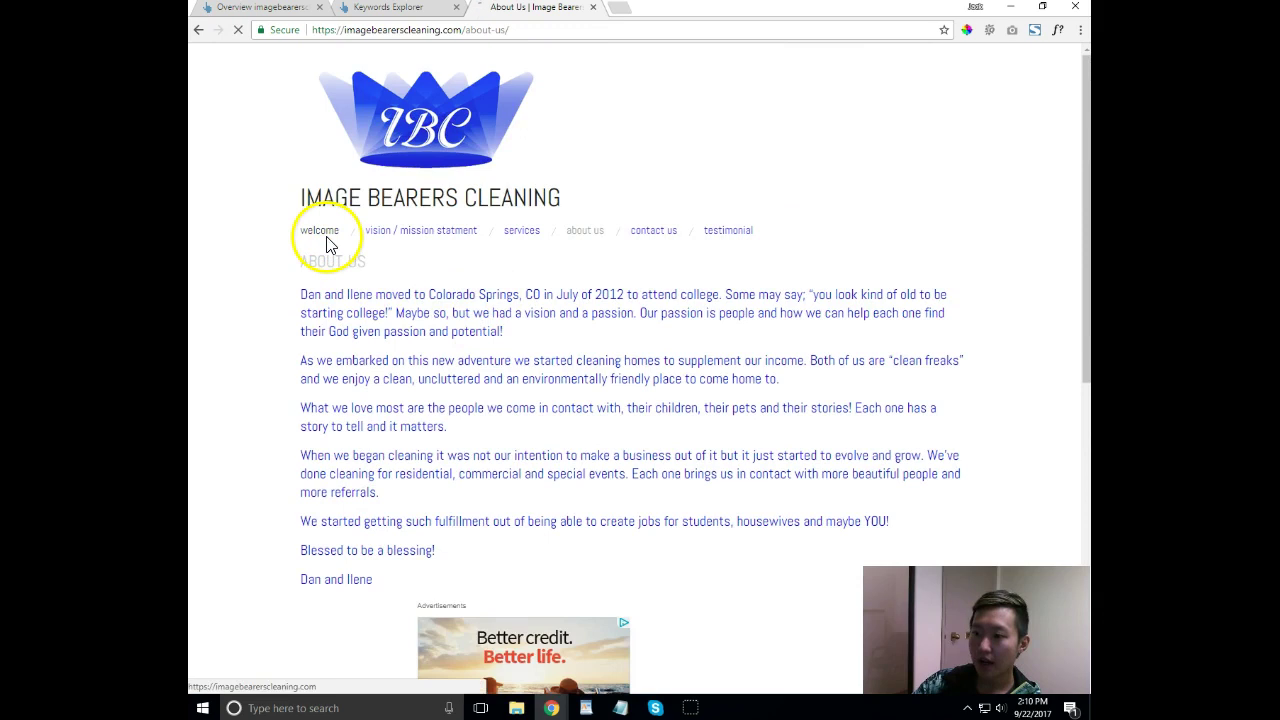
# Return to the welcome page and review the list of individual cleaning services offered on the site
pyautogui.click(330, 245)
pyautogui.scroll(-2, 480, 386)
pyautogui.scroll(2, 458, 343)
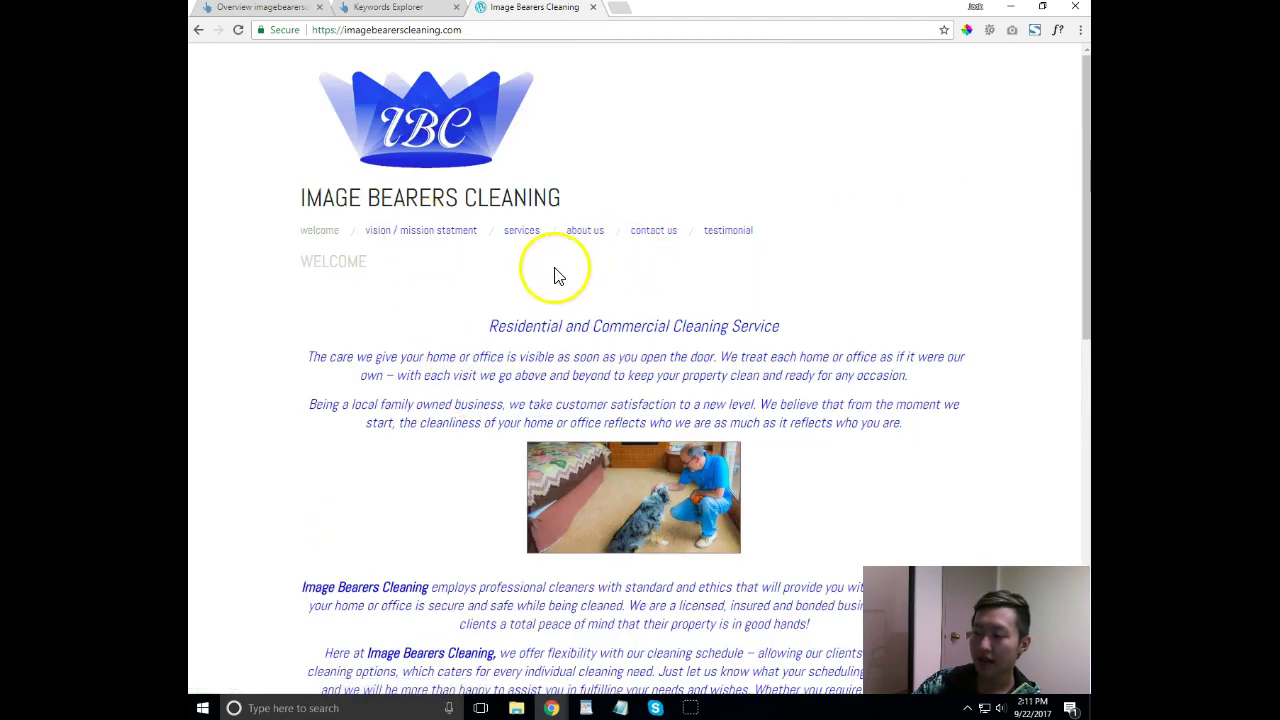
pyautogui.moveTo(515, 230)
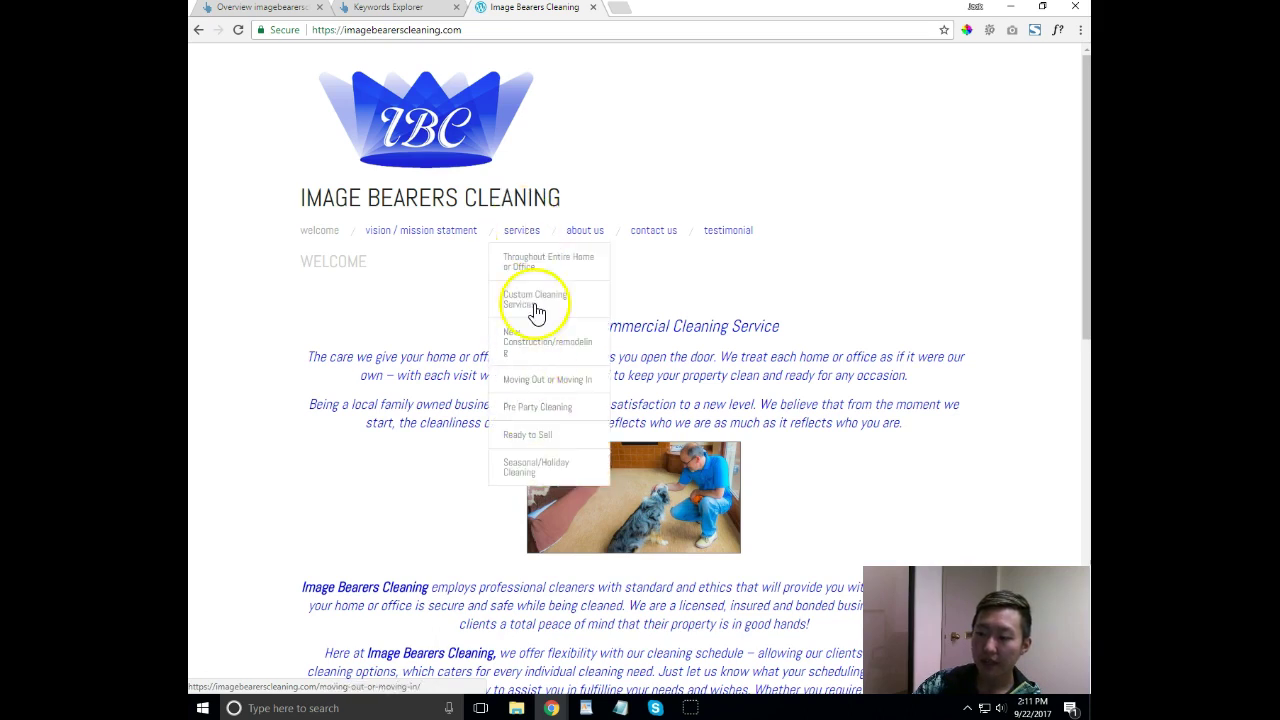
pyautogui.moveTo(540, 273)
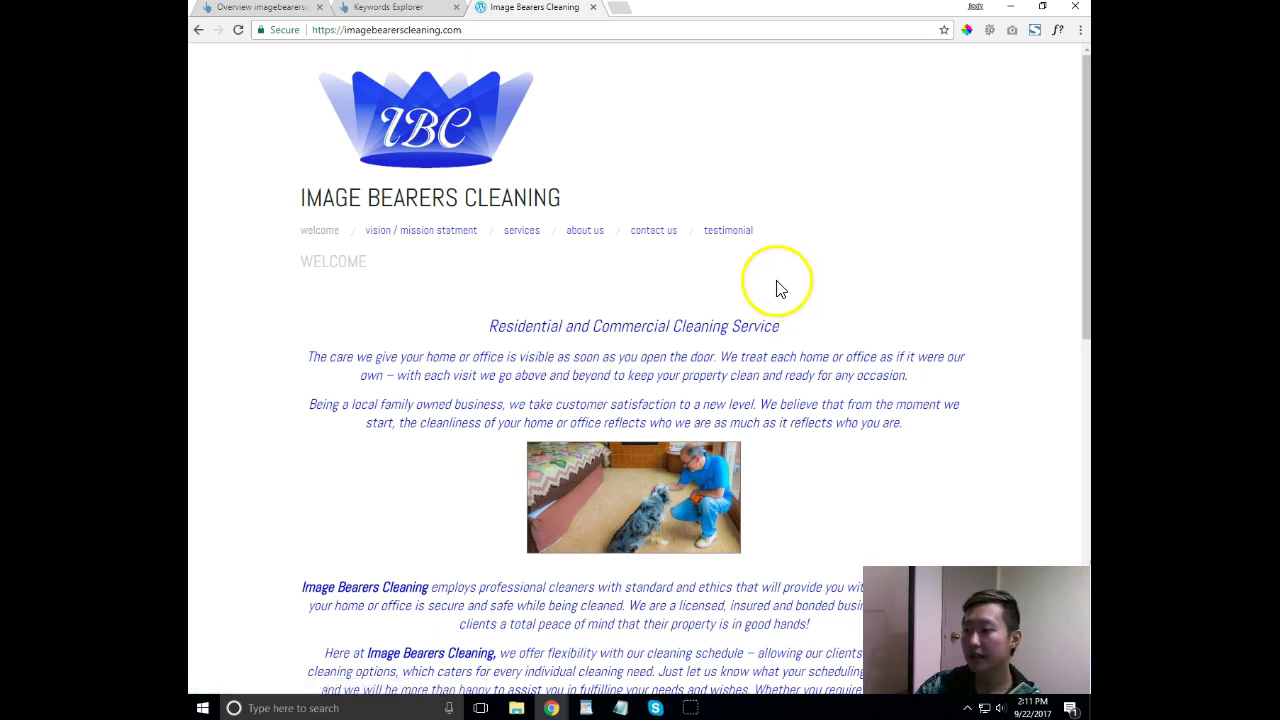
# Examine the advertisements and the Facebook feed at the end of the welcome page, and return to its start
pyautogui.scroll(-3, 697, 350)
pyautogui.scroll(-5, 697, 350)
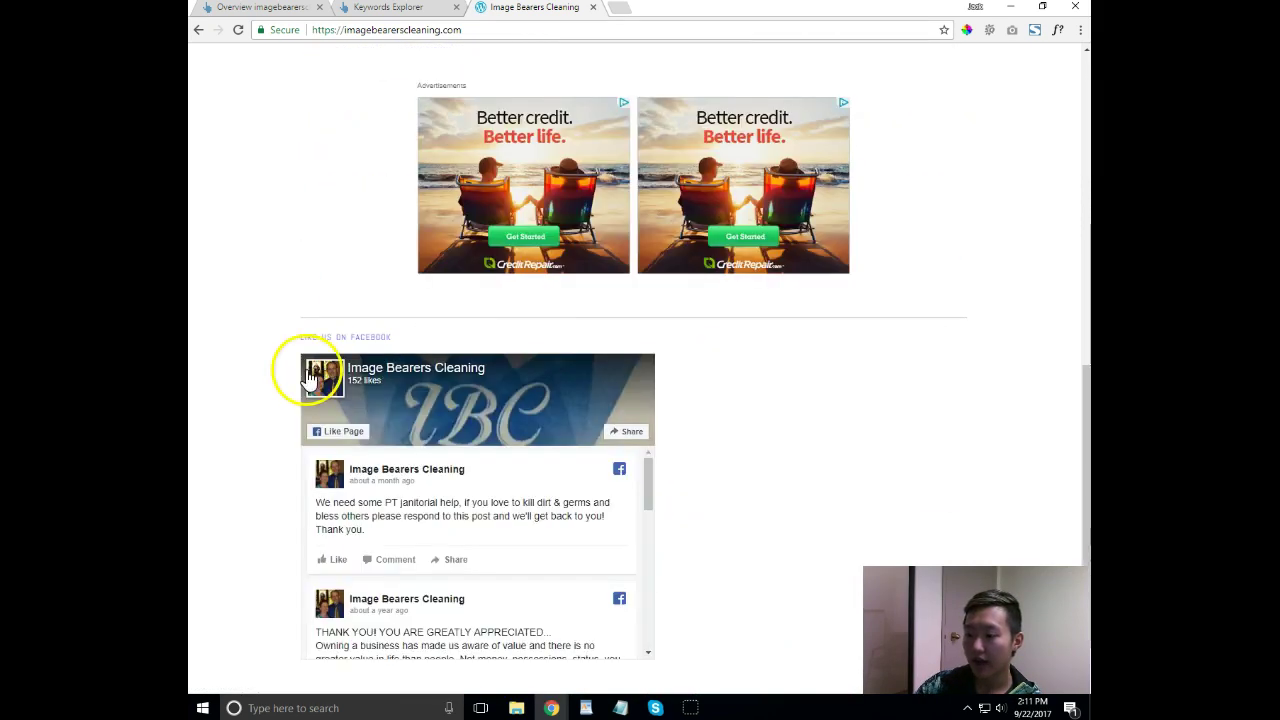
pyautogui.scroll(3, 265, 362)
pyautogui.scroll(5, 257, 369)
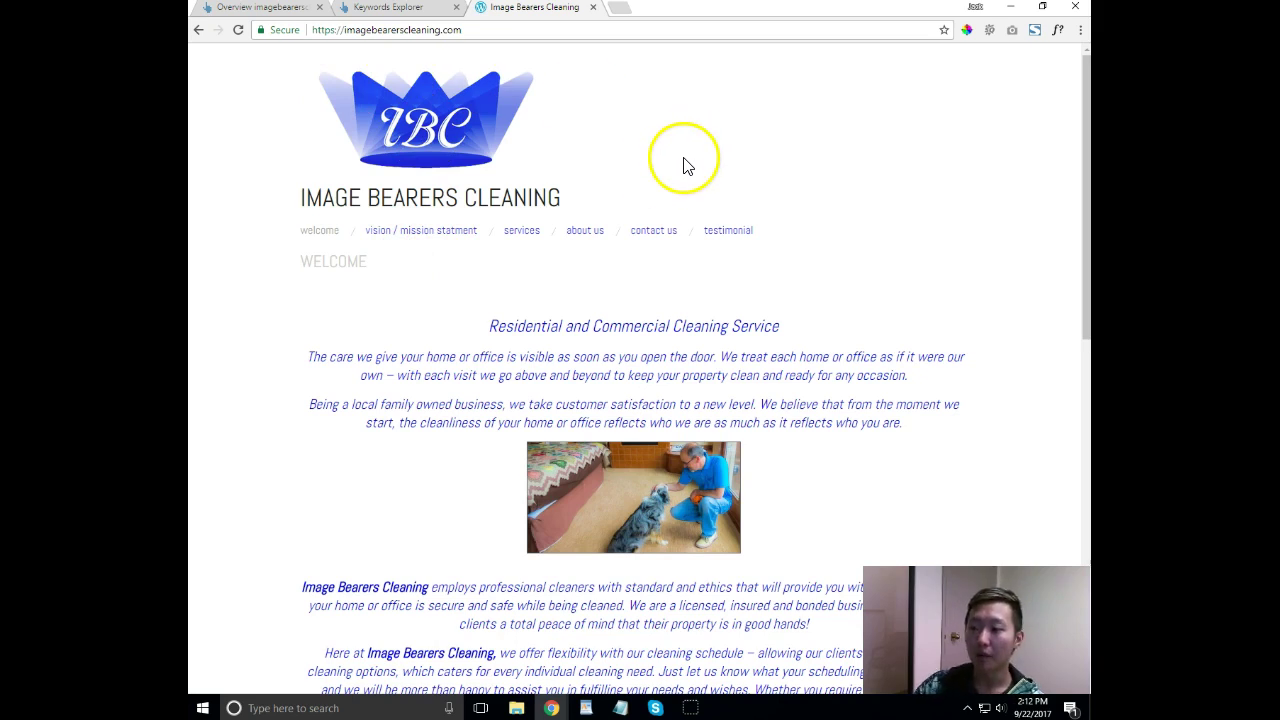
pyautogui.scroll(-1, 780, 231)
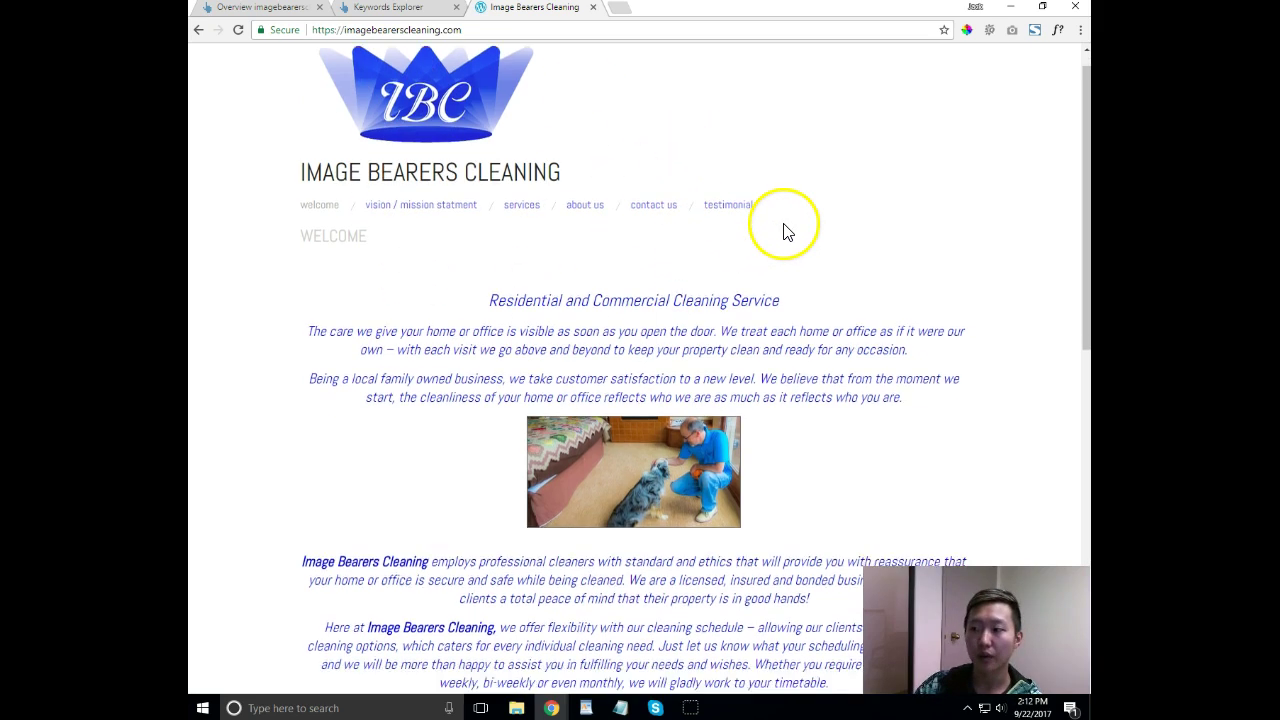
pyautogui.scroll(-1, 788, 230)
pyautogui.scroll(2, 788, 230)
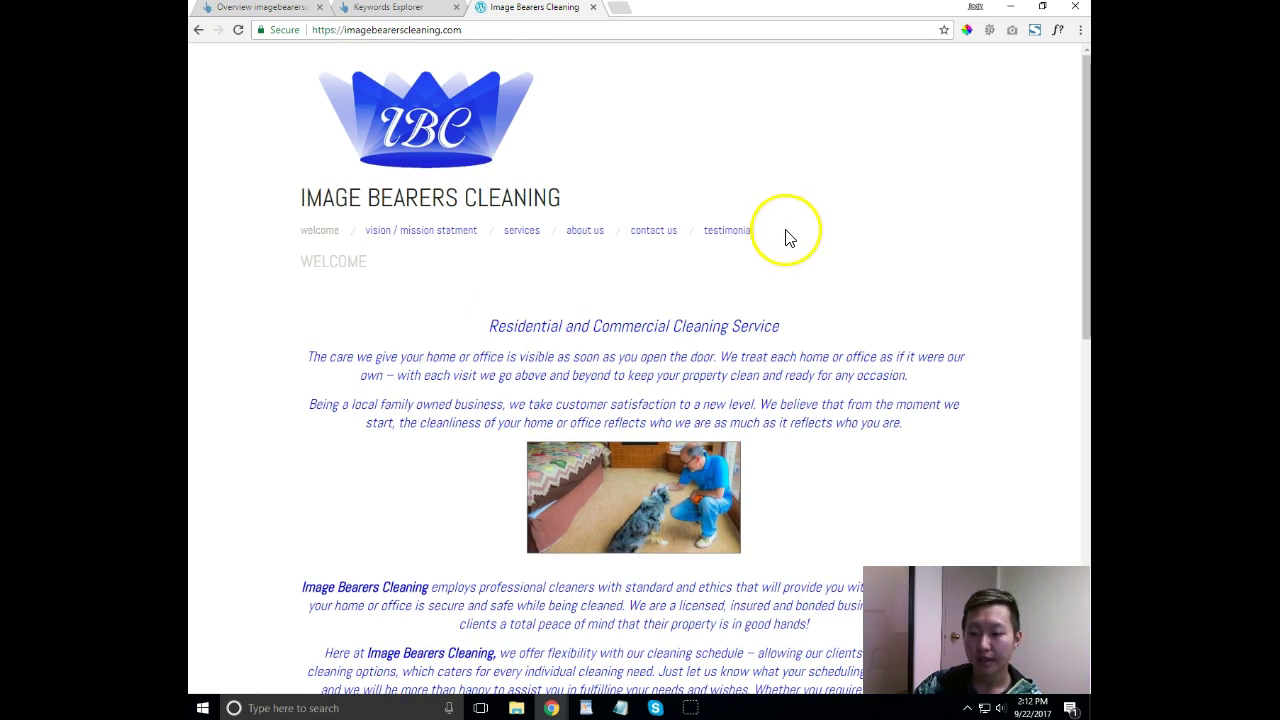